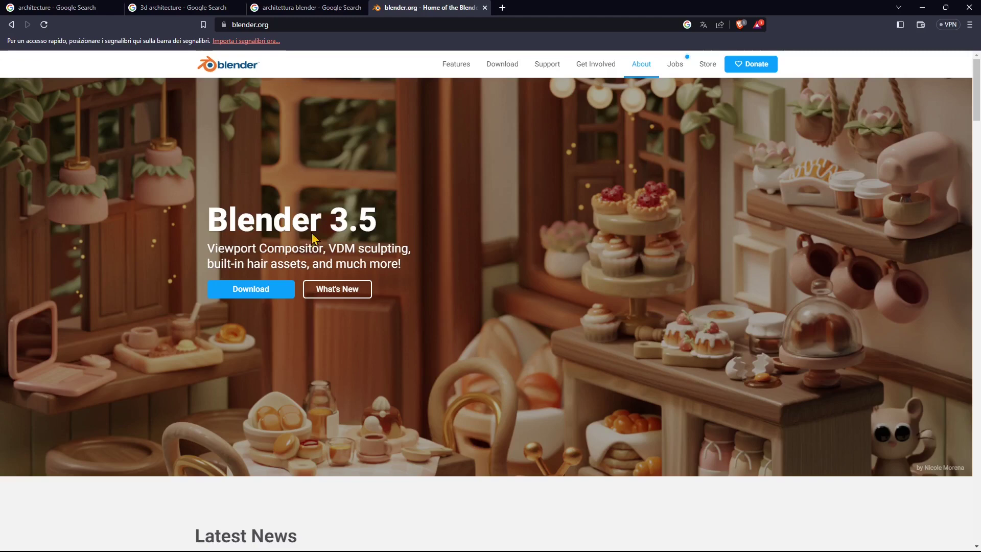
Step: Go to blender.org from the browser's address bar
click(289, 24)
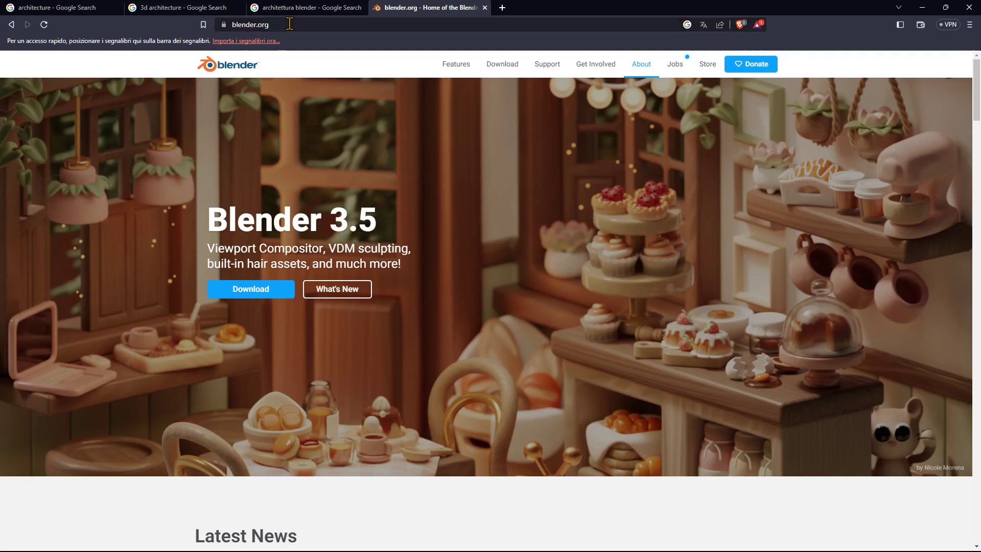
text(https://www.blende)
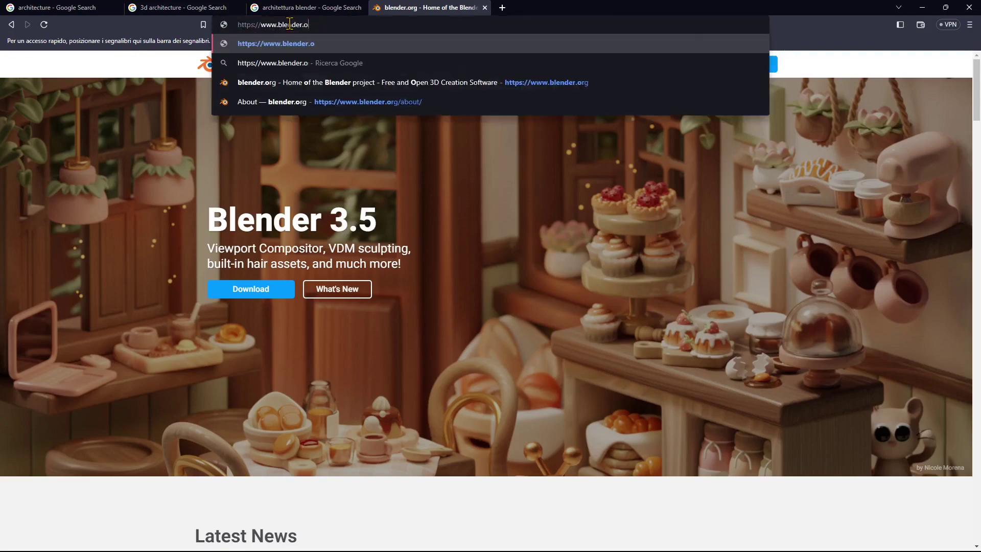
key(Escape)
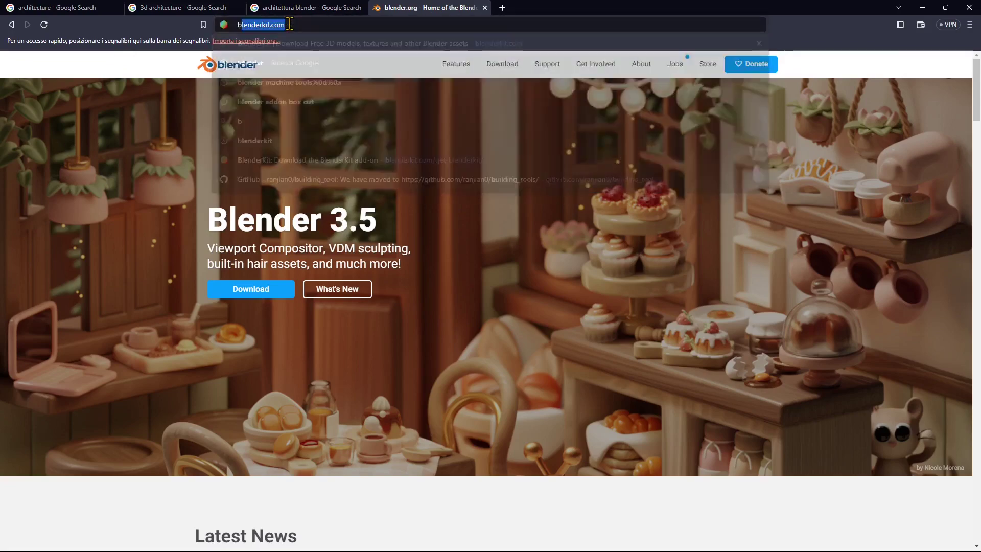
text(blender)
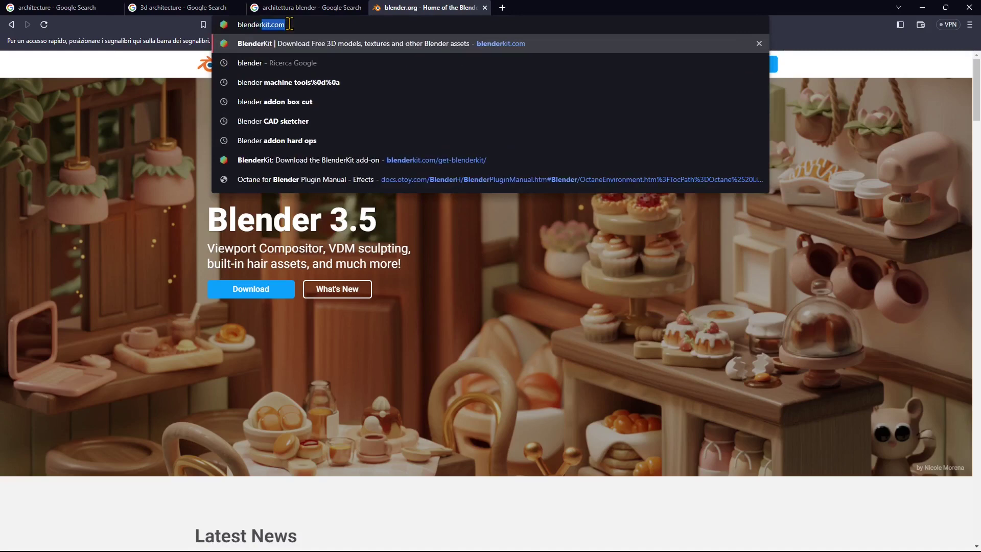
key(Return)
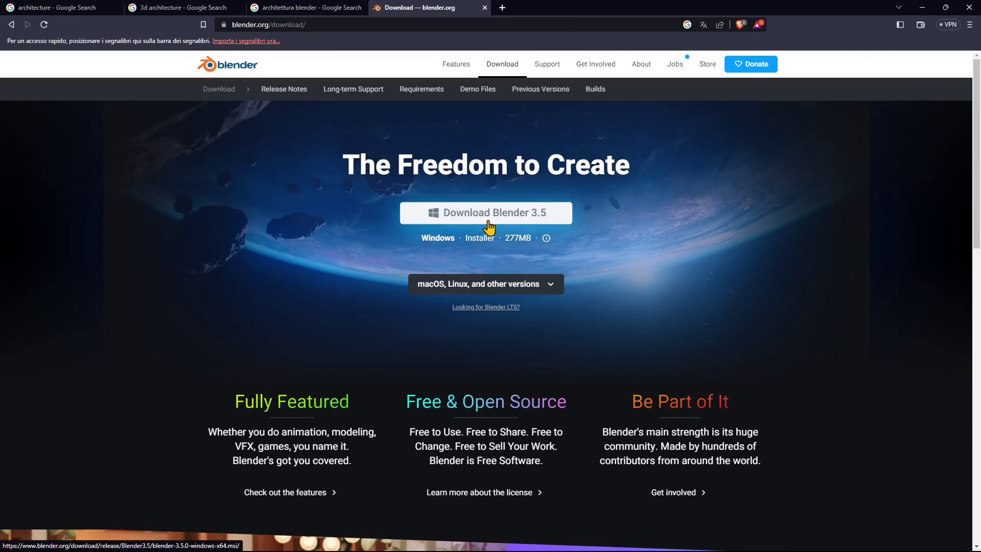
Step: Expand the 'macOS, Linux, and other versions' list on the Blender 3.5 download page
click(477, 285)
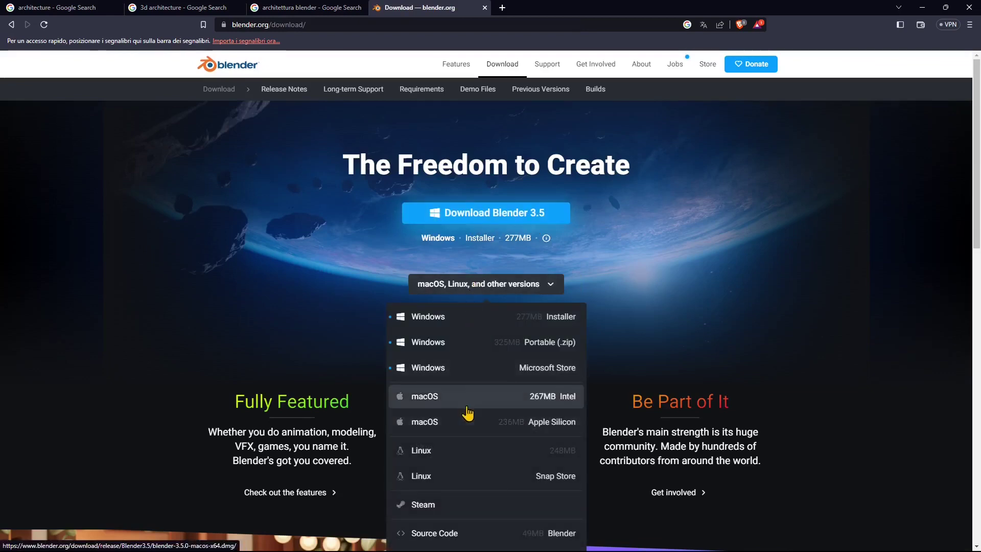
scroll(461, 448, down, 2)
scroll(461, 448, up, 2)
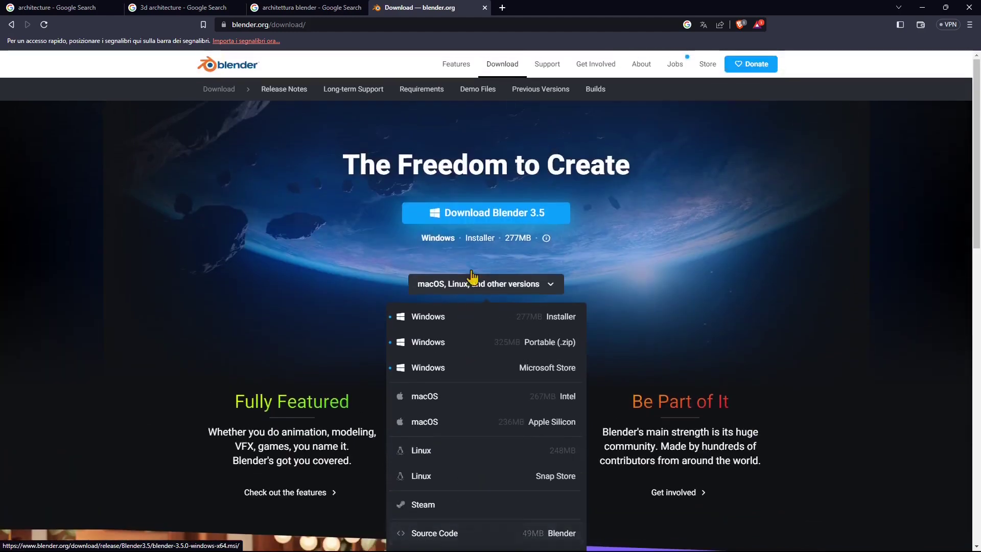
Step: Download the blender-3.5.0-windows-x64 installer and save it to the Download folder
click(510, 213)
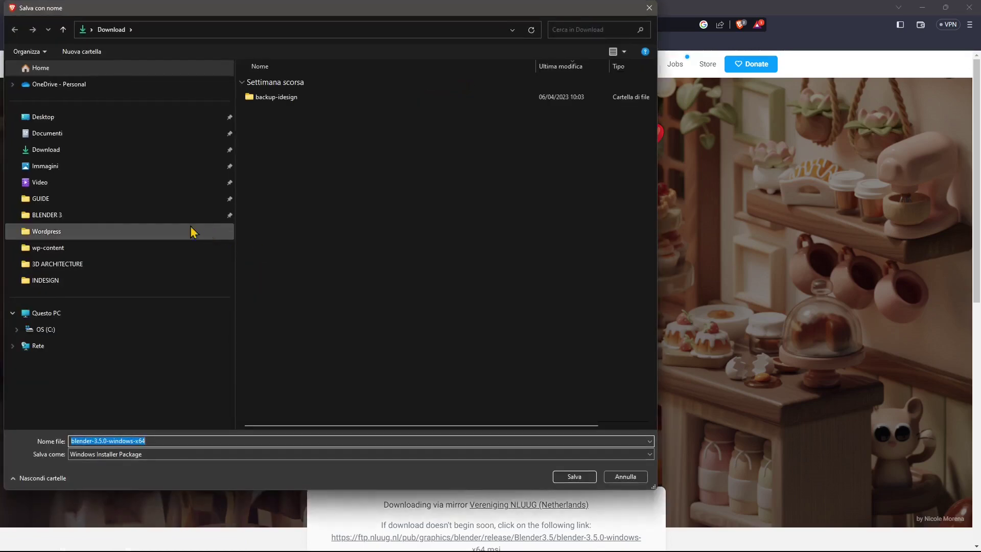
click(64, 153)
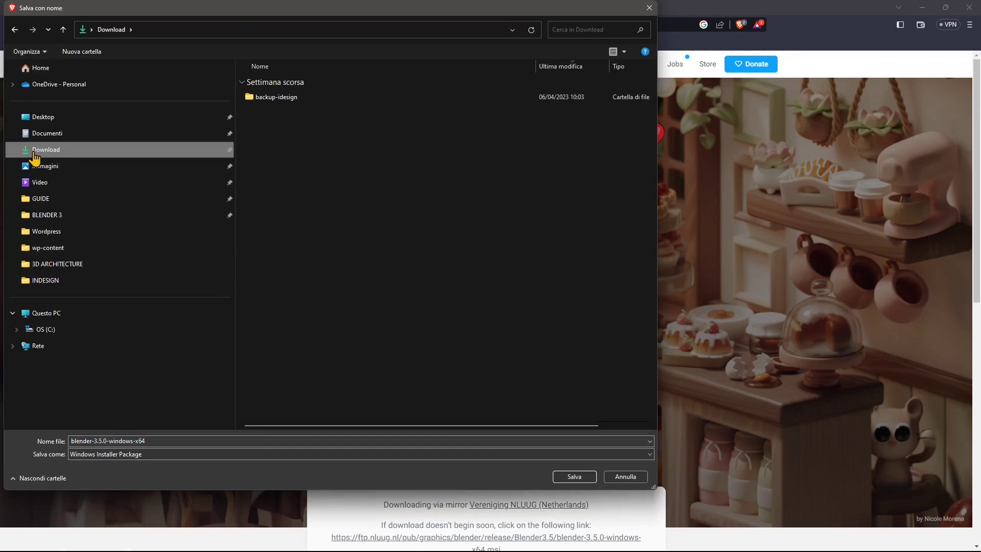
click(576, 476)
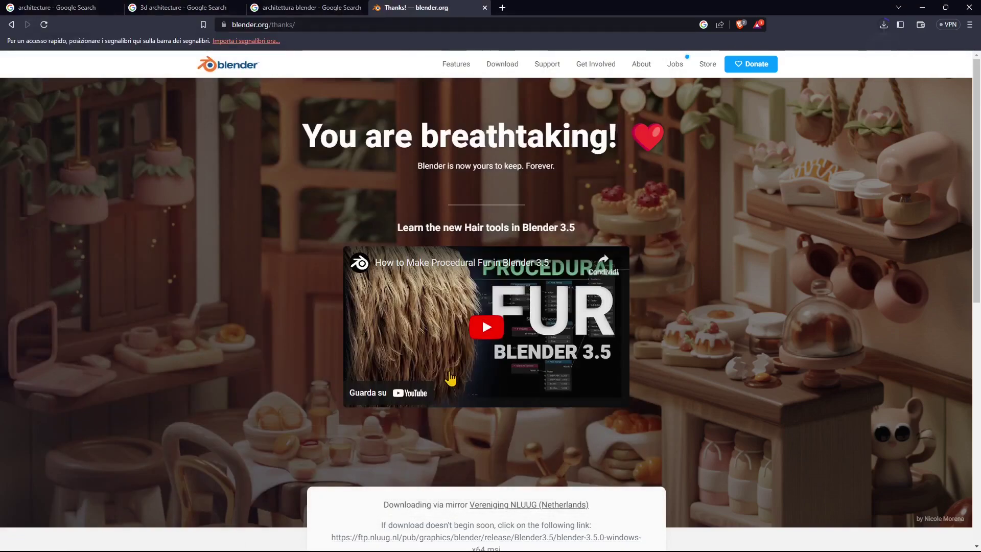
Step: Open the blender.org Features page and scroll through its feature cards
click(454, 65)
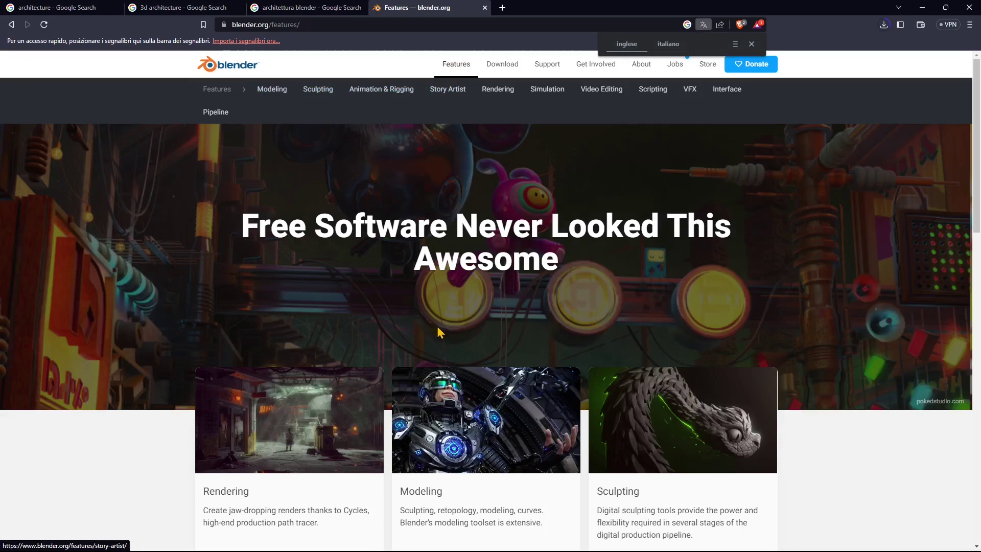
scroll(437, 332, down, 1)
scroll(401, 332, down, 2)
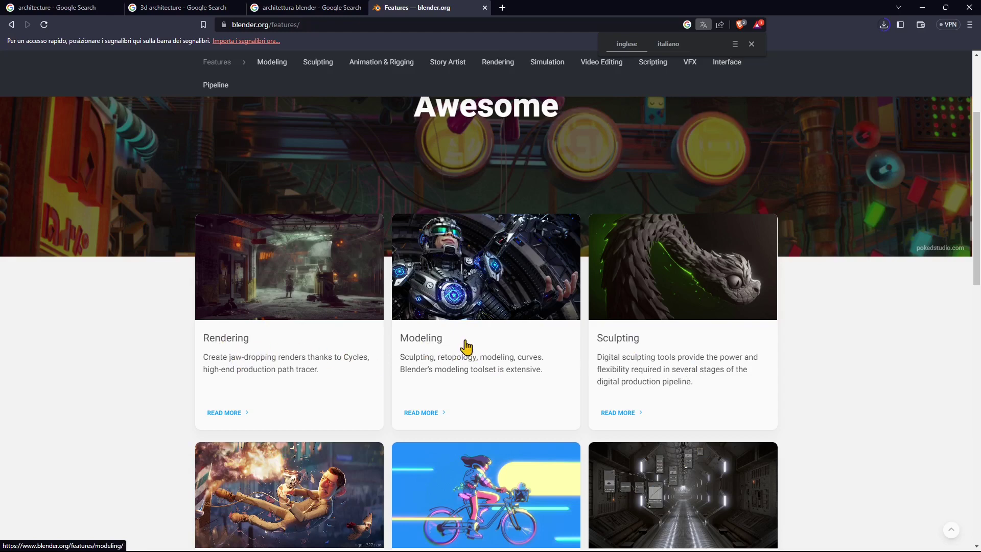
scroll(463, 342, down, 1)
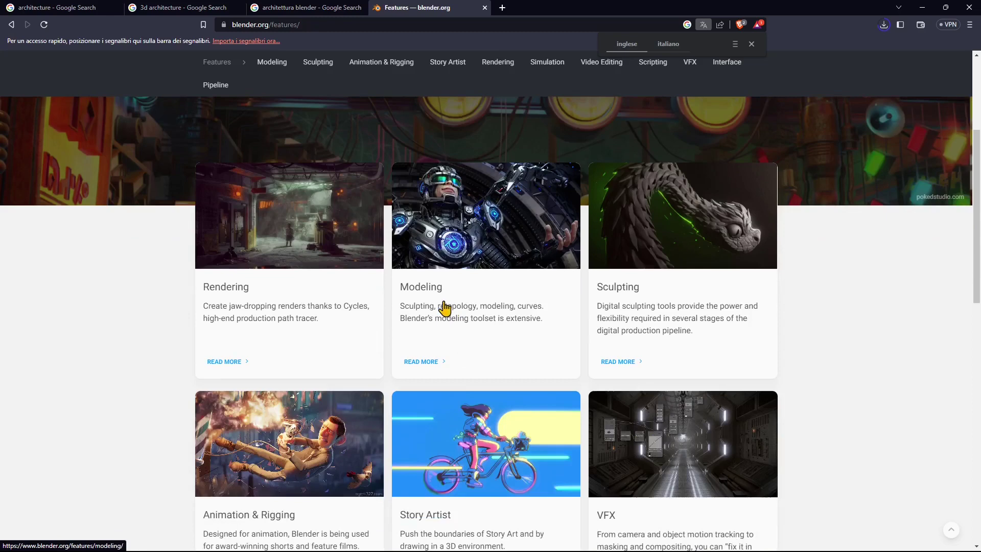
scroll(445, 308, down, 3)
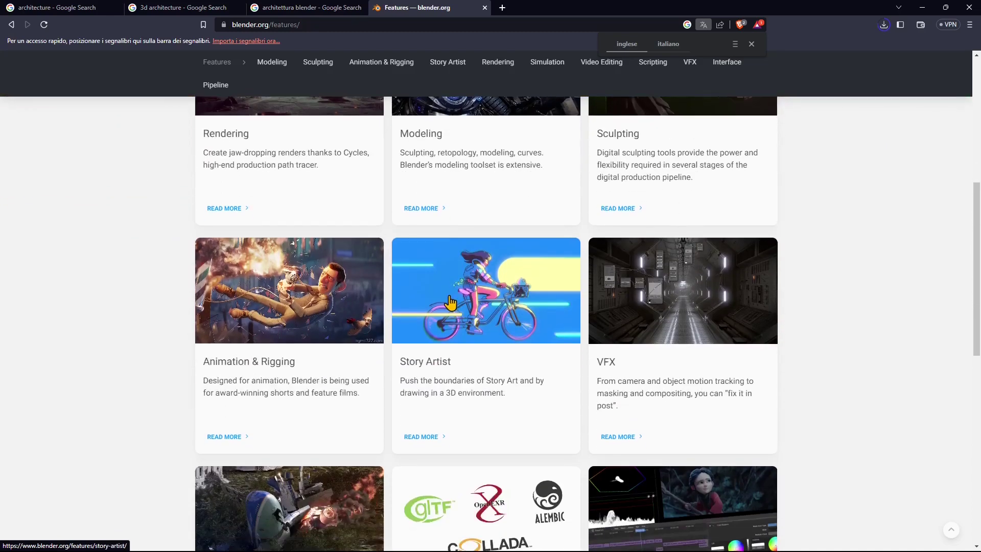
scroll(447, 312, down, 1)
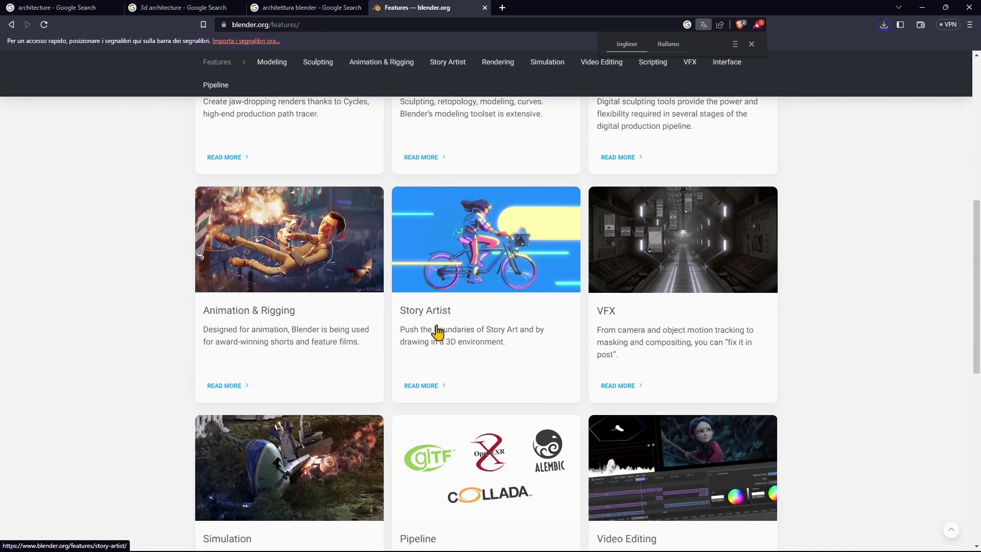
scroll(438, 332, down, 3)
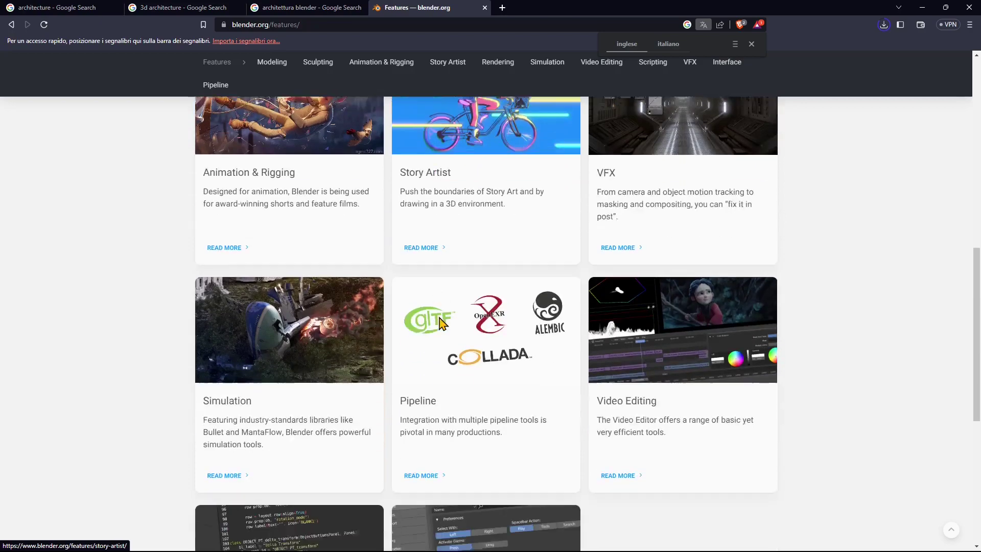
scroll(439, 325, down, 5)
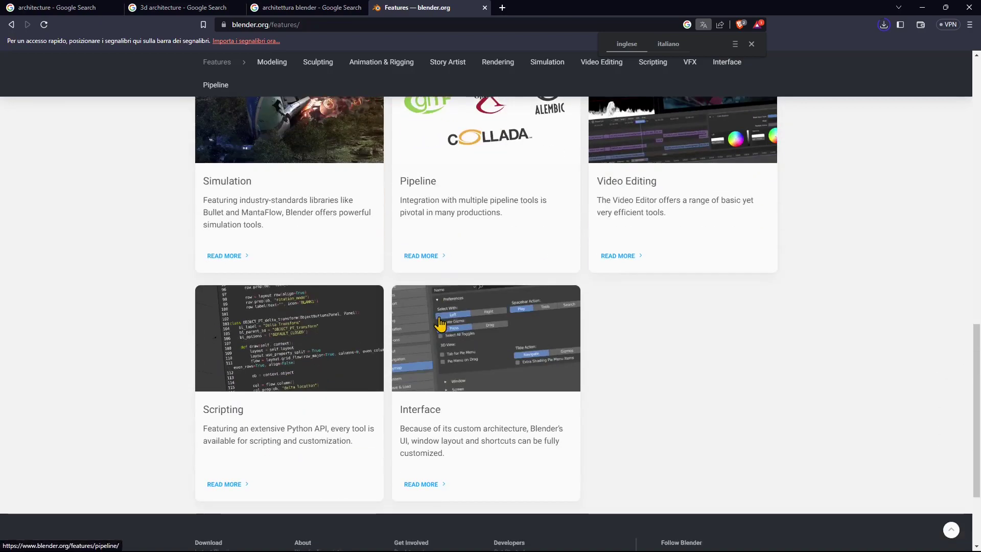
scroll(448, 332, up, 5)
scroll(448, 332, up, 10)
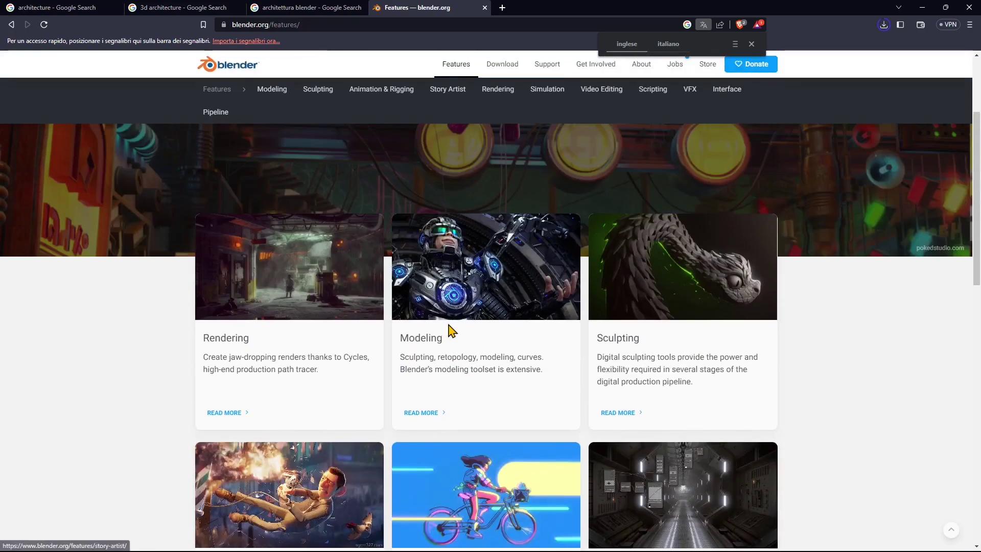
scroll(449, 334, up, 1)
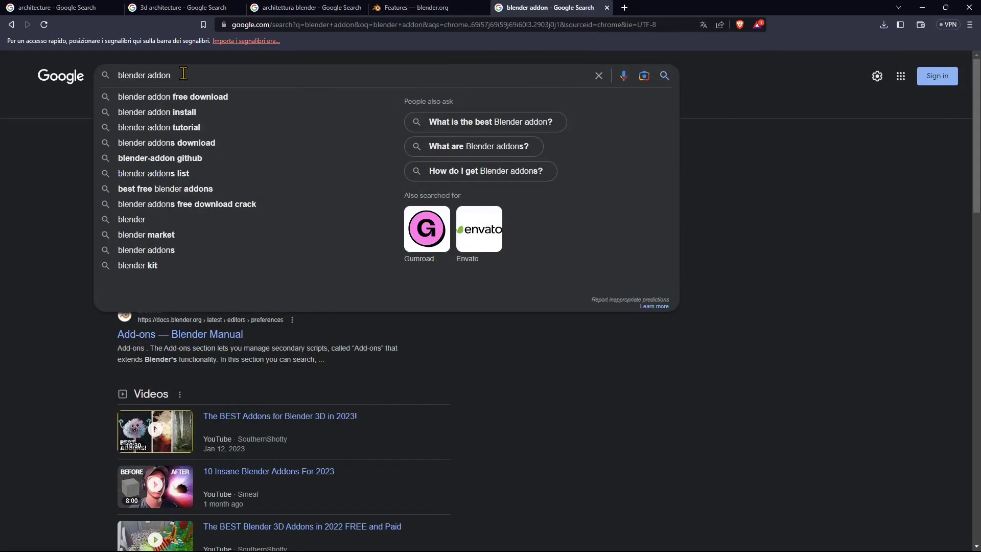
Step: Visit the Blender Market and New Media Supply addon results, then open the Blender Manual Add-ons page
click(68, 153)
click(160, 171)
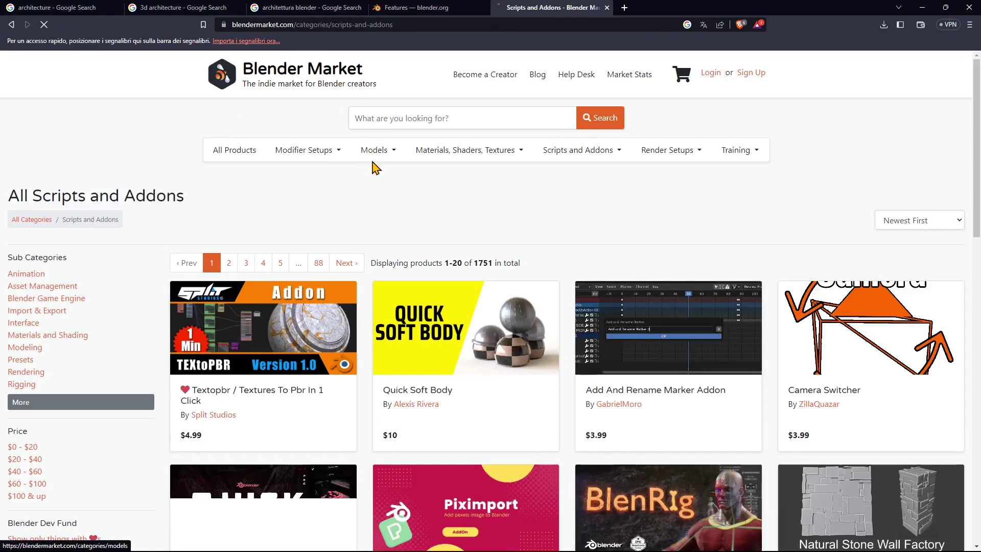
key(alt+Left)
scroll(230, 282, down, 1)
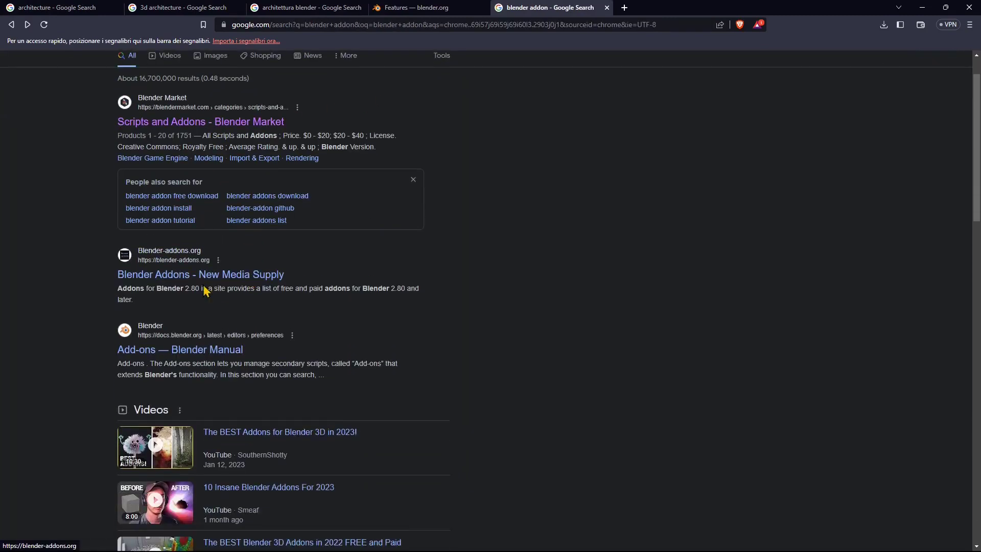
click(209, 279)
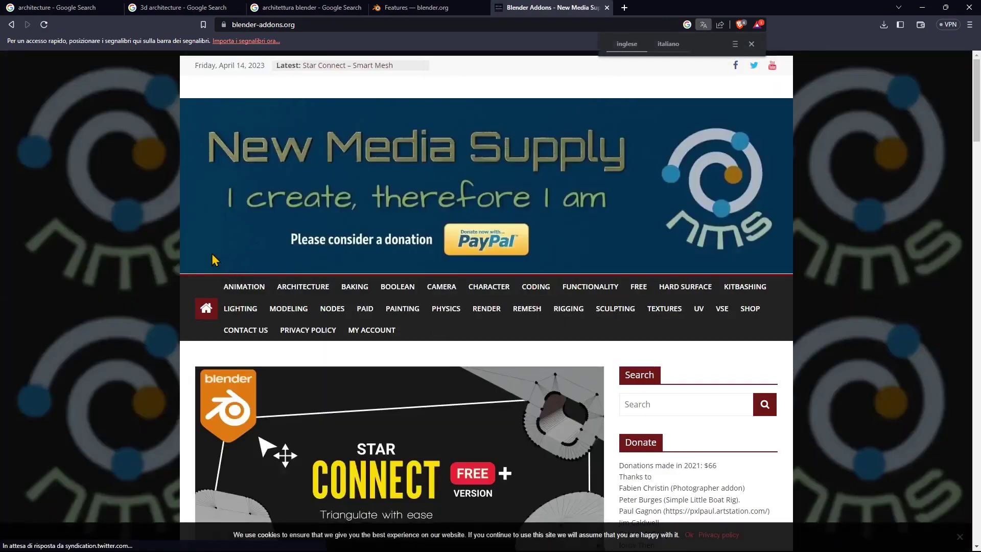
key(alt+Left)
click(187, 416)
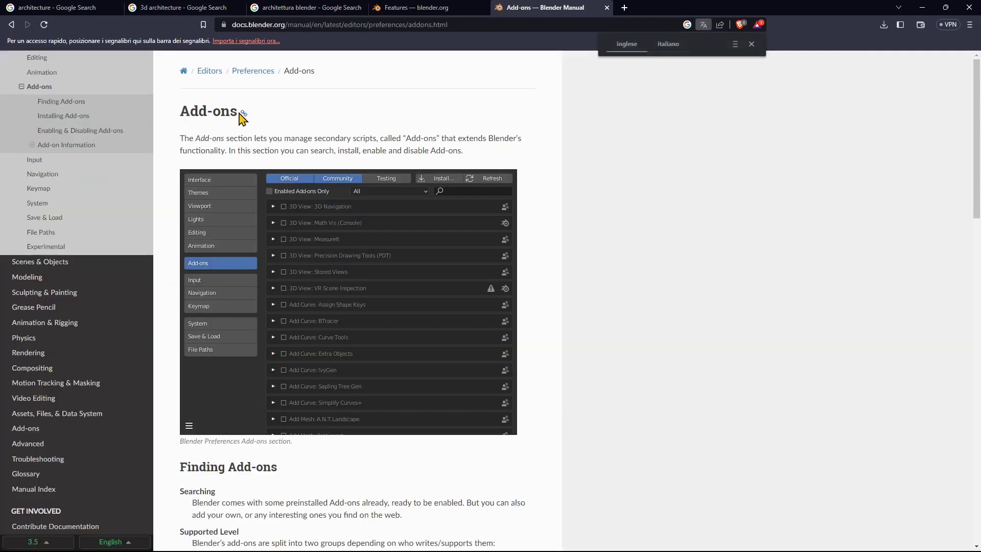
Step: Read through the Blender Manual Add-ons page, then return to the 'blender manual' Google results
drag(199, 118, 241, 109)
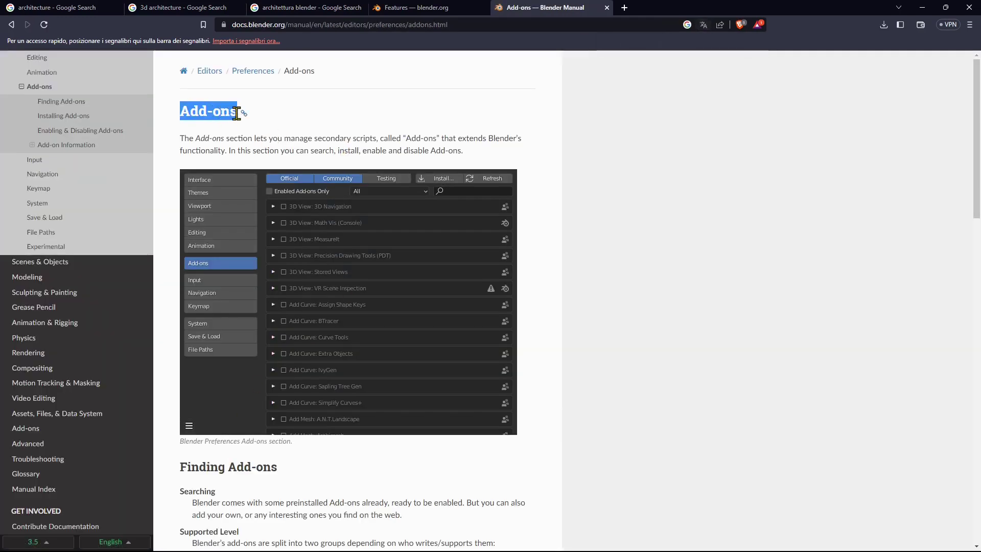
click(287, 128)
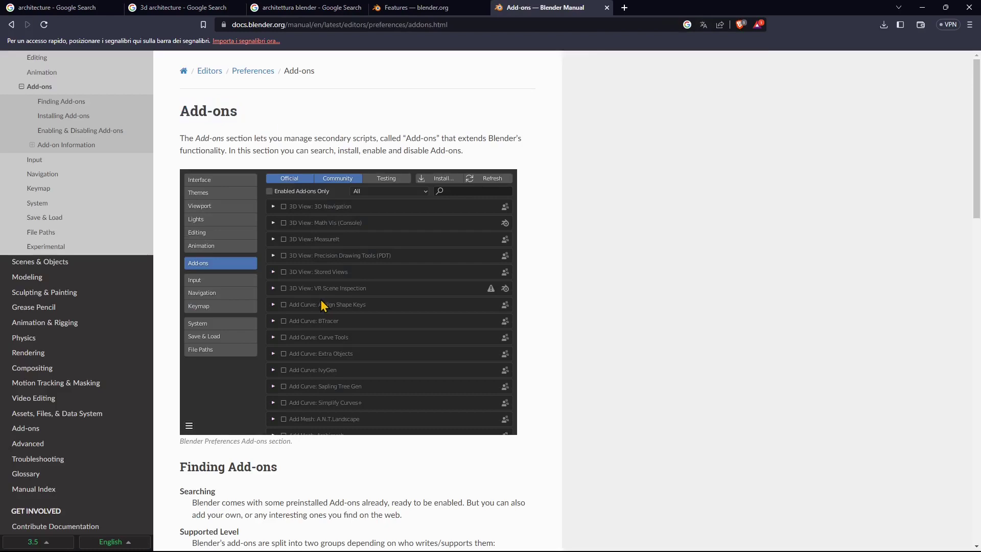
scroll(322, 302, down, 1)
scroll(499, 265, down, 10)
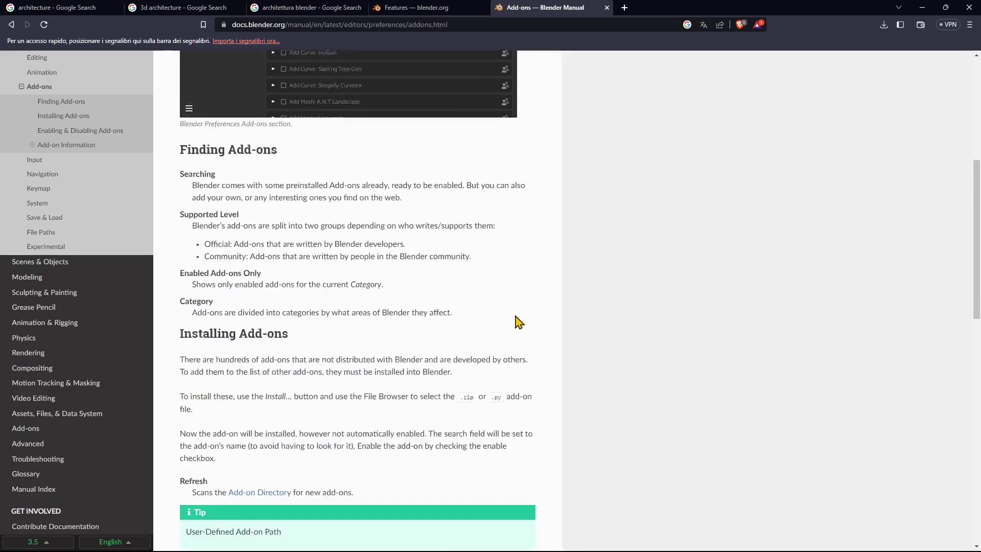
scroll(522, 342, up, 10)
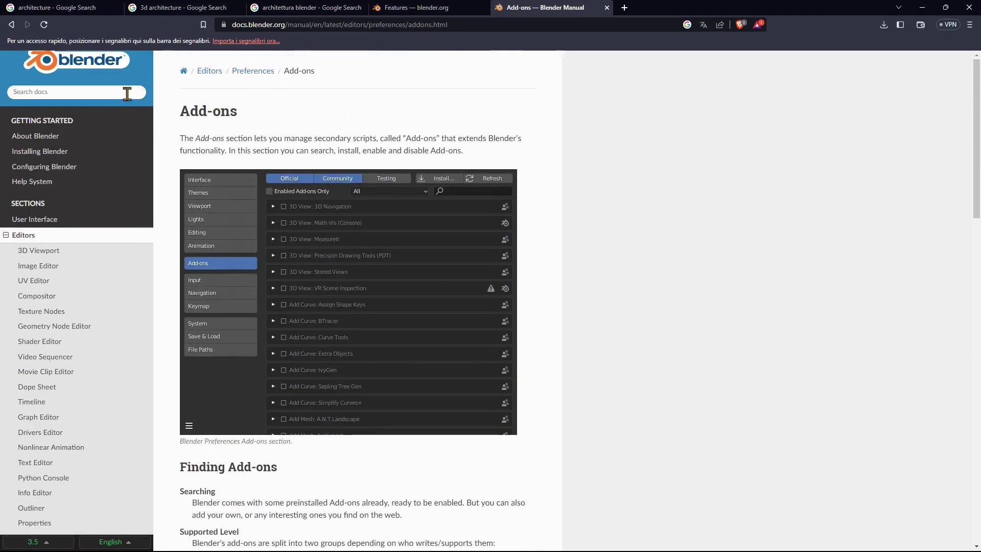
scroll(87, 56, up, 1)
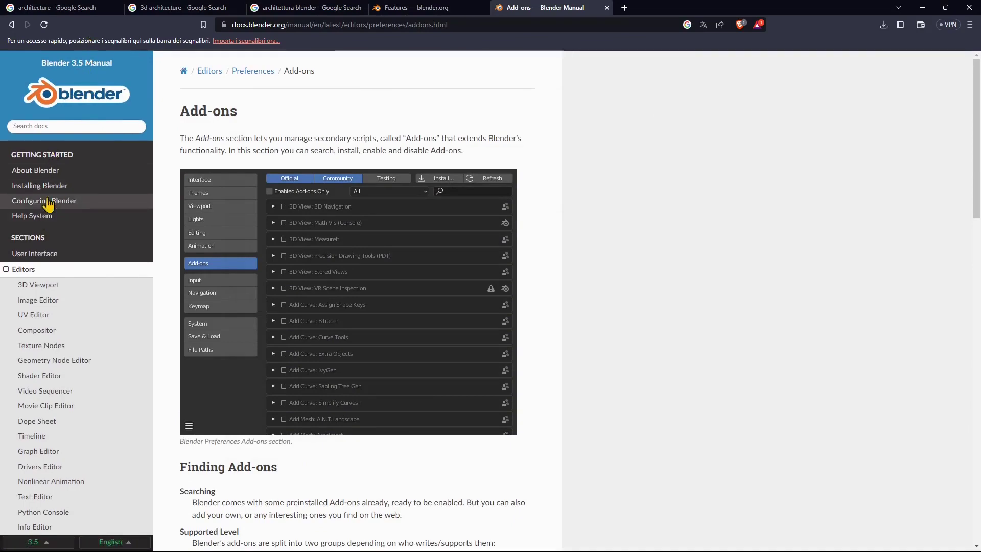
scroll(46, 314, down, 2)
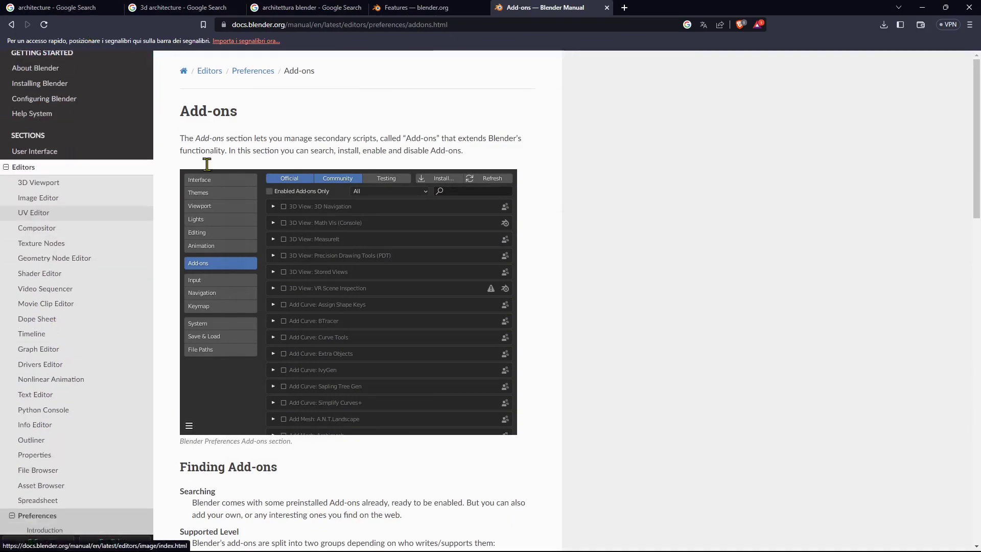
scroll(332, 274, down, 5)
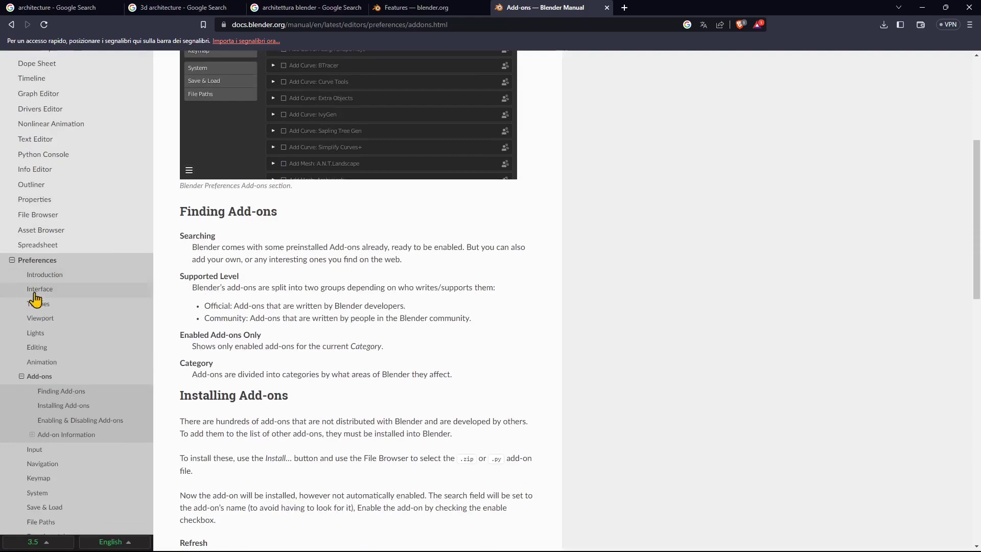
scroll(369, 307, down, 1)
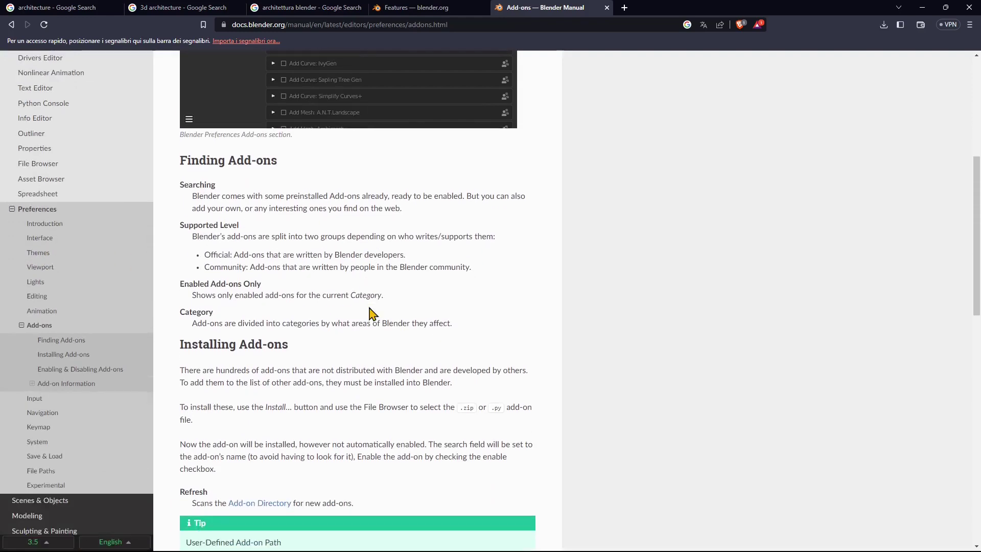
scroll(22, 301, up, 4)
key(alt+Left)
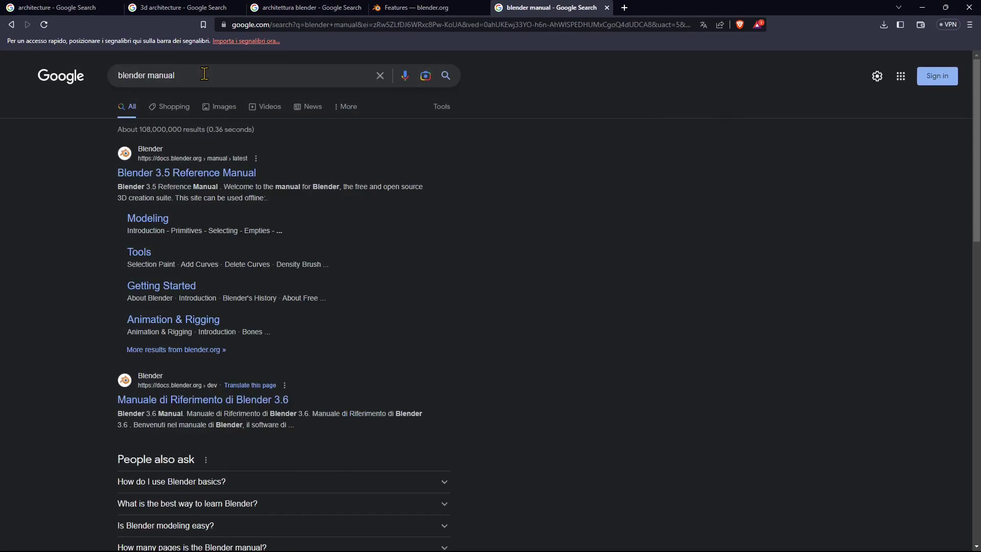
Step: Open the Blender 3.5 Reference Manual result and scroll through its Sections cards
click(119, 76)
click(19, 217)
click(164, 183)
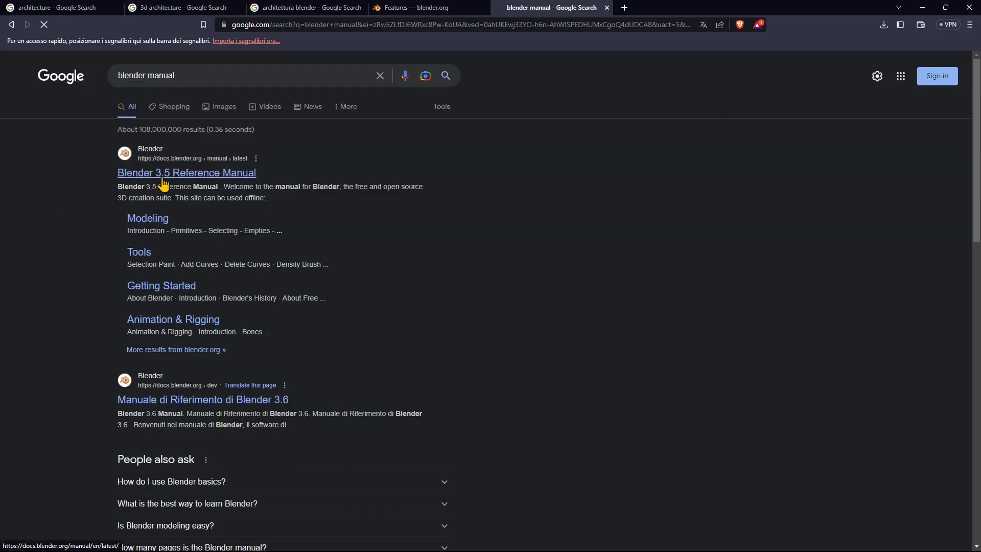
scroll(250, 193, down, 2)
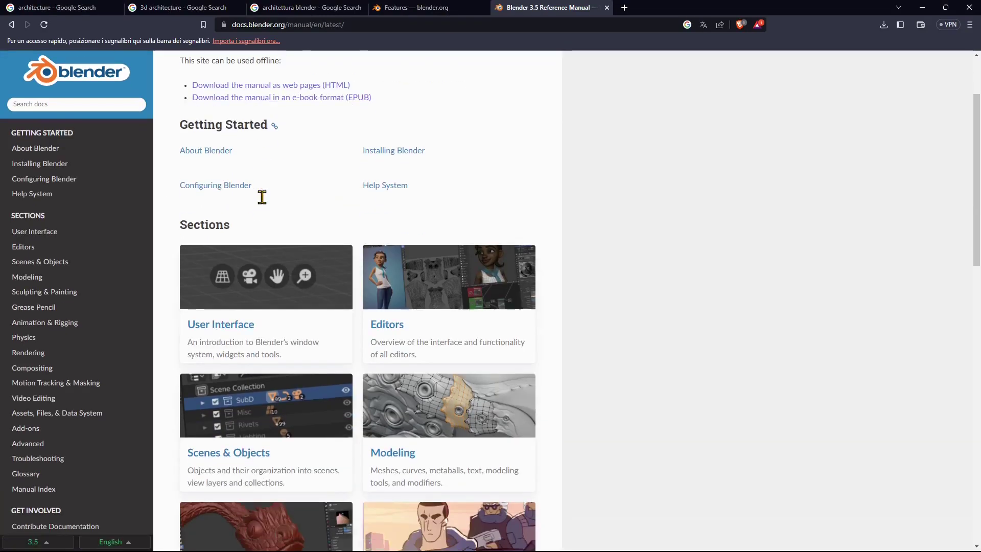
scroll(339, 322, down, 1)
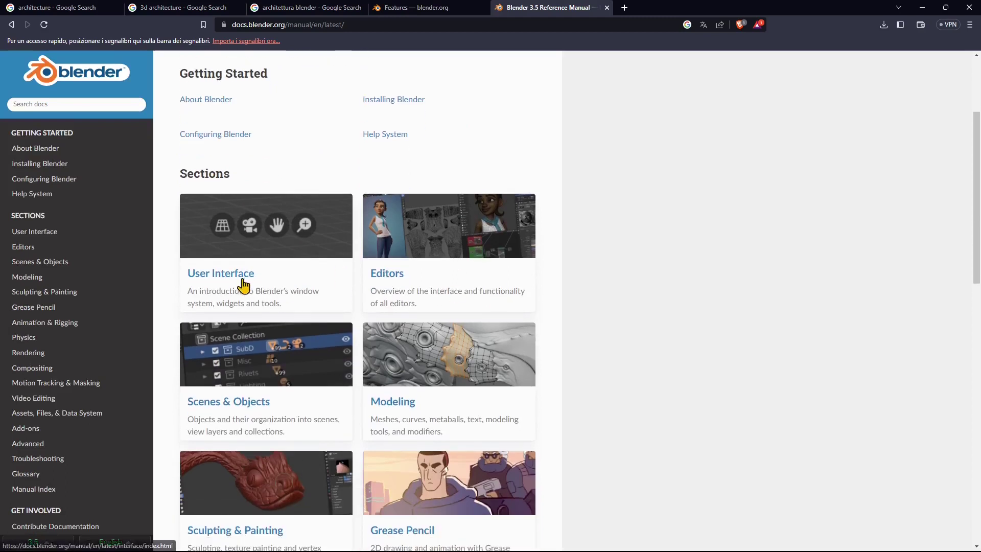
scroll(358, 276, down, 2)
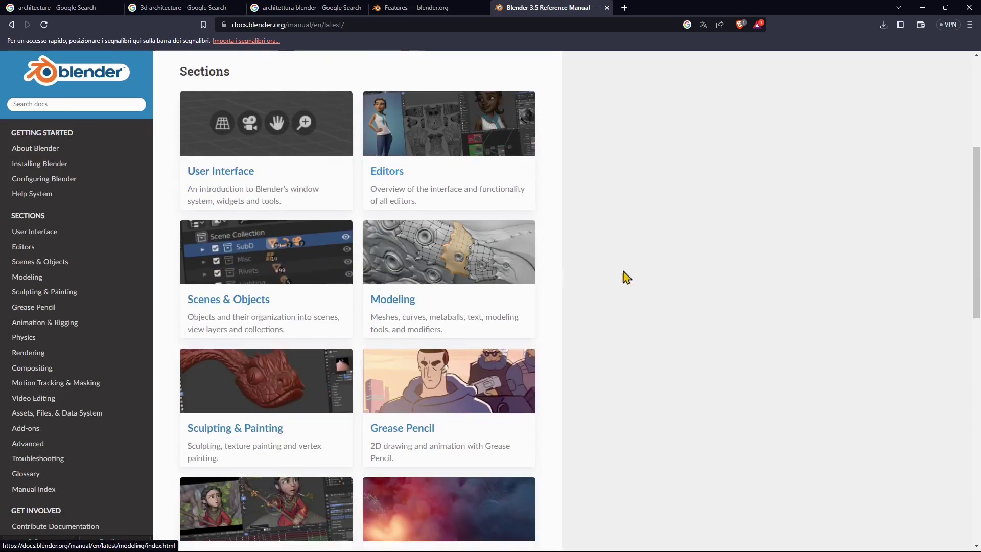
scroll(645, 278, down, 1)
scroll(650, 267, down, 1)
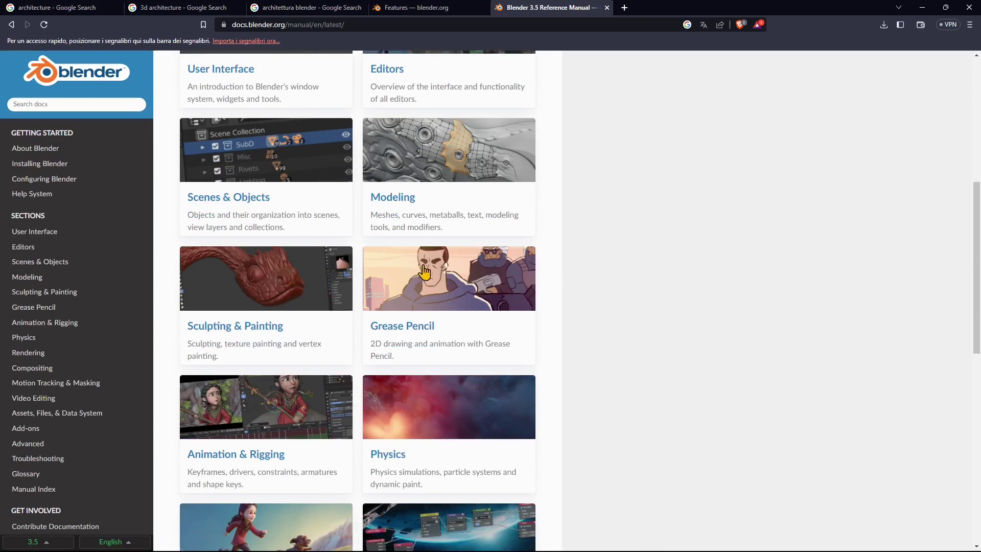
scroll(421, 268, down, 2)
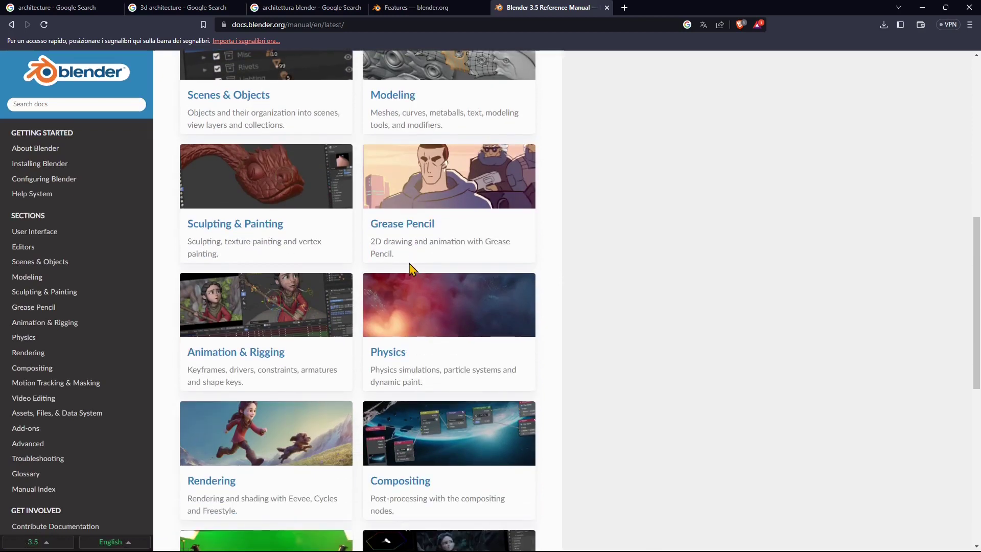
scroll(415, 296, up, 4)
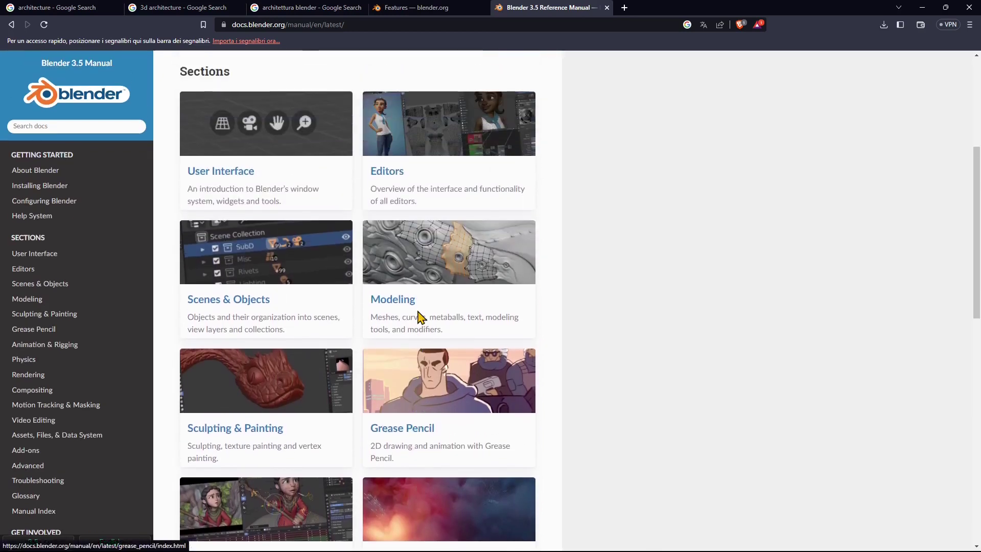
scroll(416, 316, up, 1)
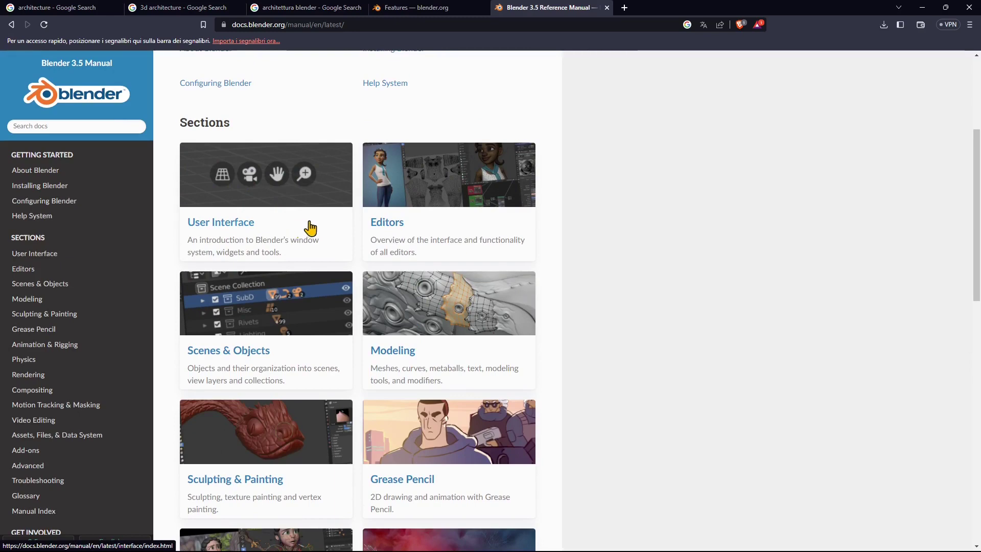
Step: Review more of the manual's sections, then switch to the architecture image results tab
scroll(271, 378, down, 1)
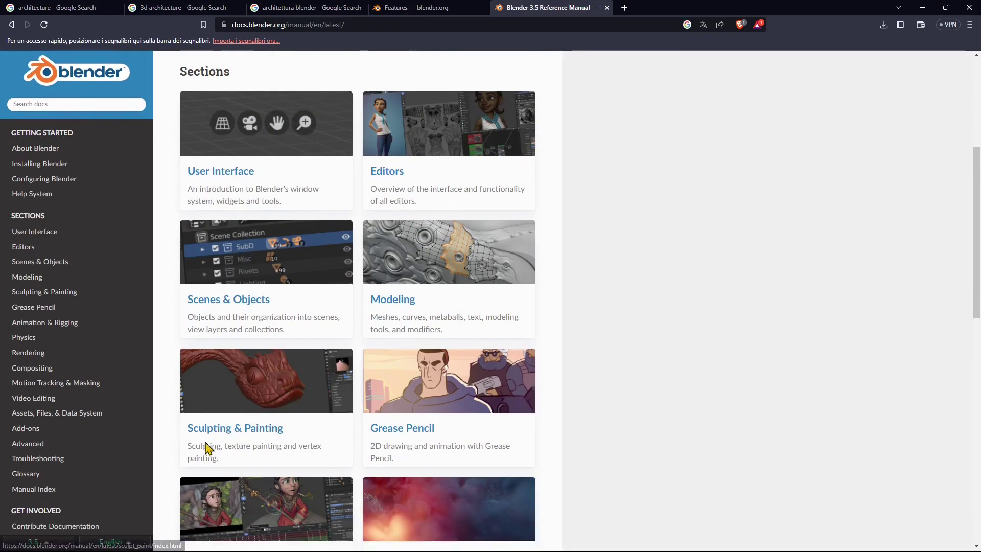
scroll(258, 434, down, 1)
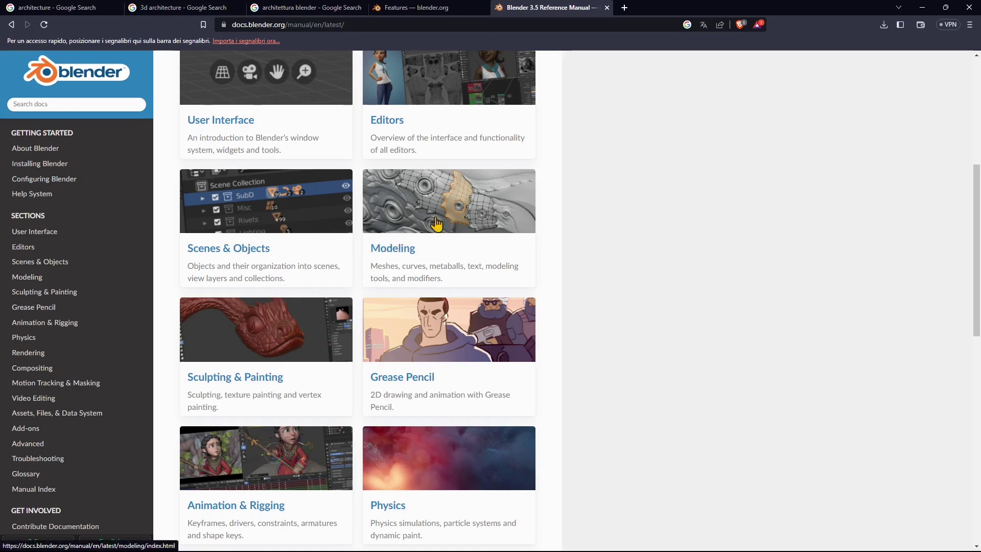
scroll(436, 223, up, 1)
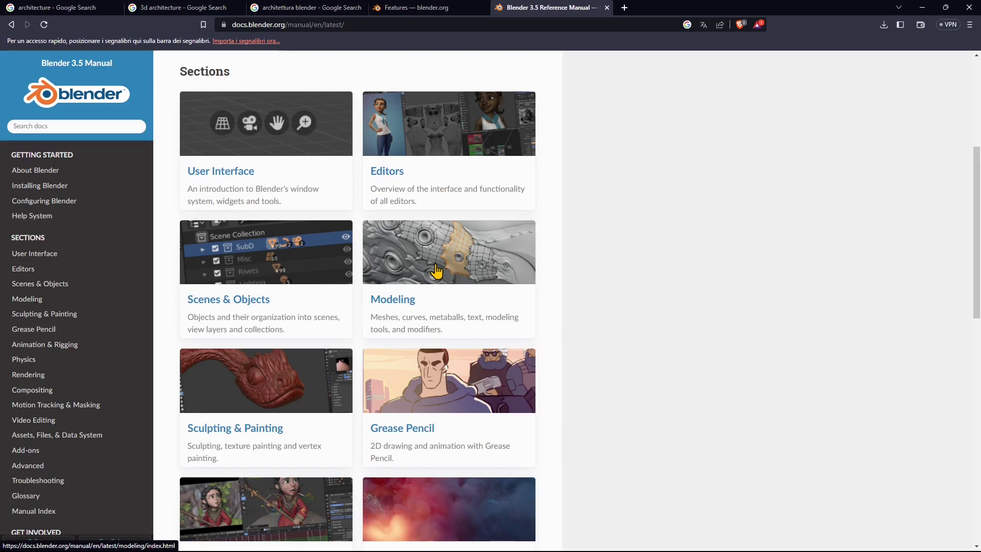
scroll(366, 307, up, 5)
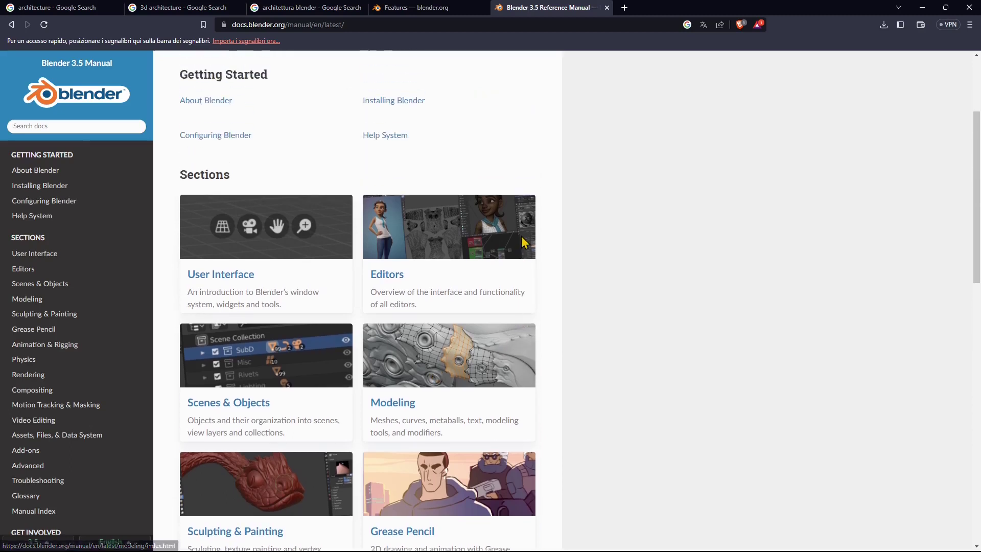
click(68, 11)
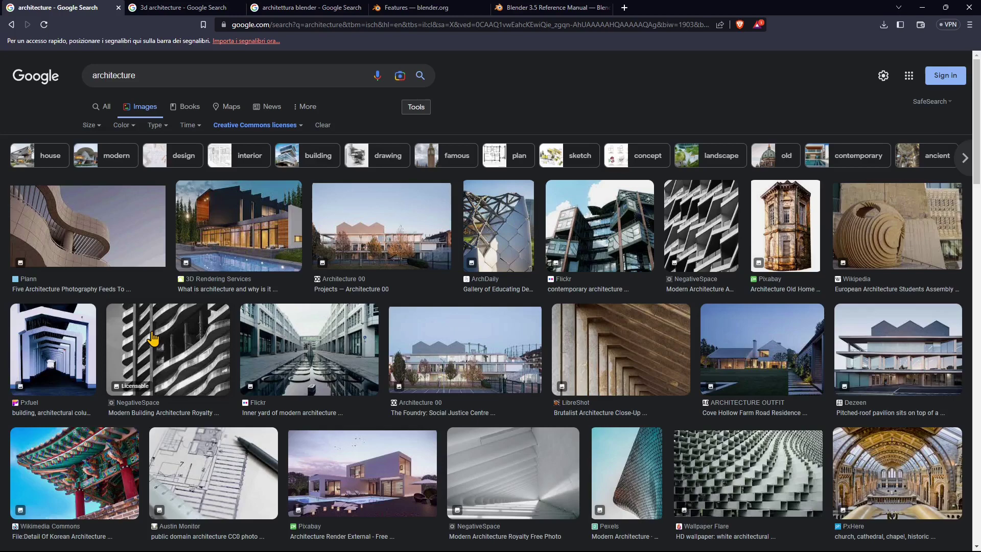
Step: Scroll through the architecture image results and bring up the Blender manual tab's context menu
scroll(358, 301, down, 2)
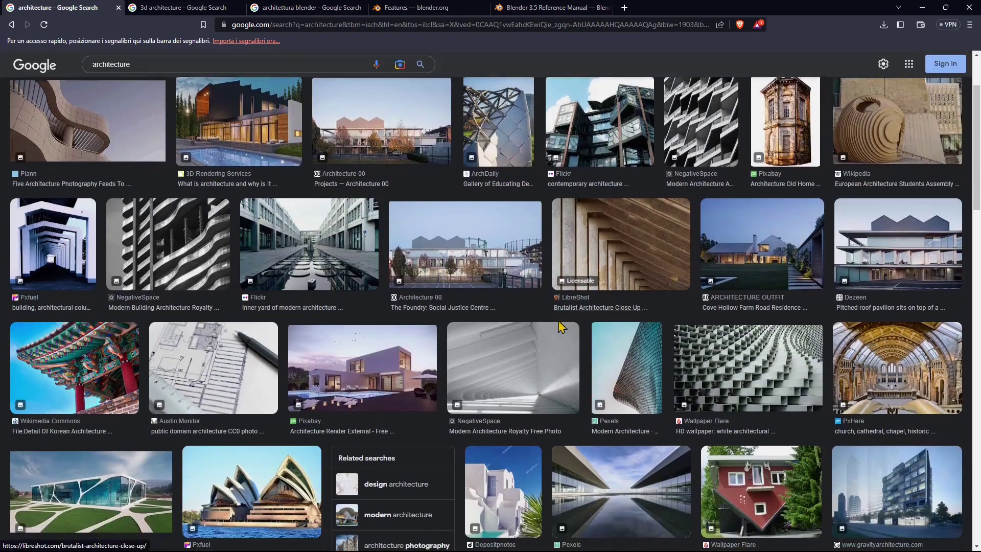
scroll(562, 327, down, 2)
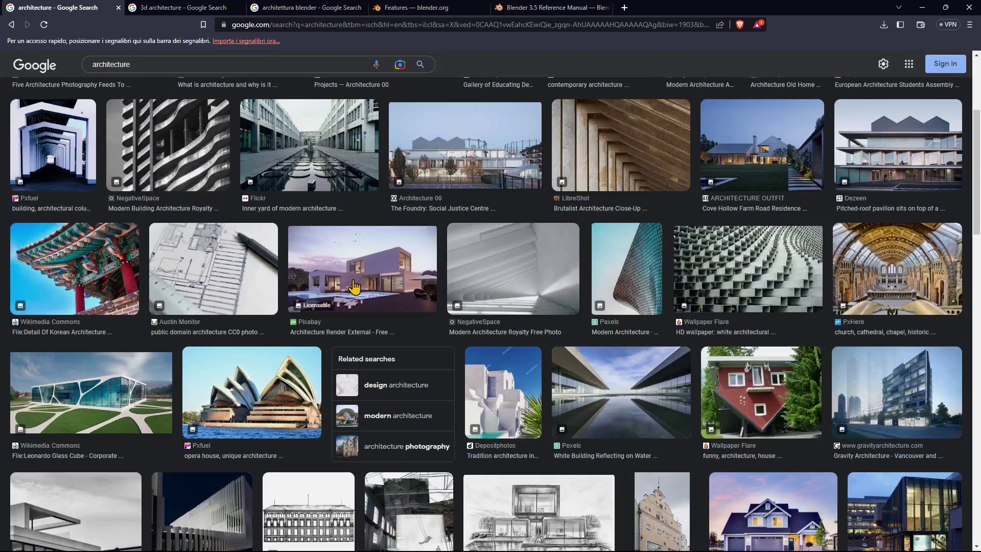
scroll(526, 419, down, 1)
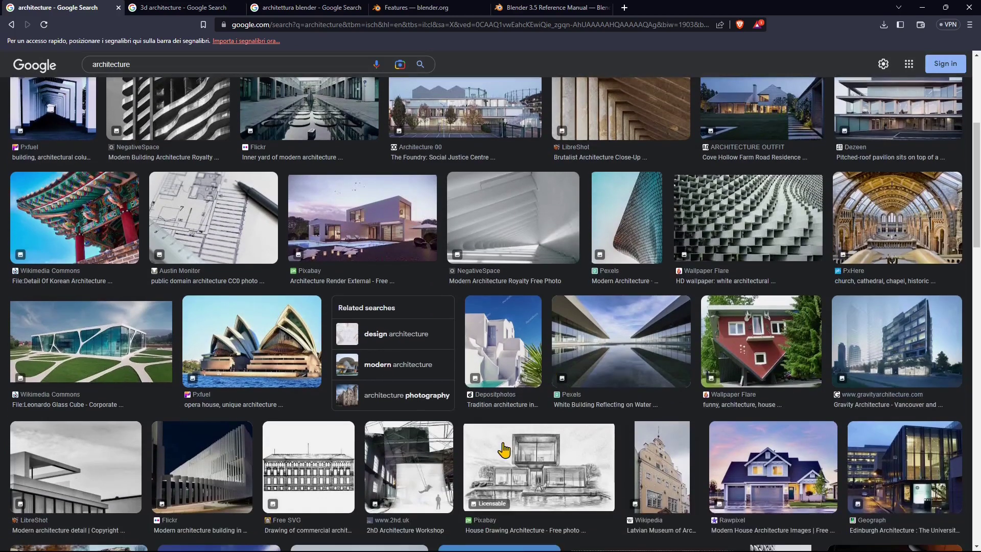
scroll(510, 432, down, 3)
scroll(510, 431, down, 2)
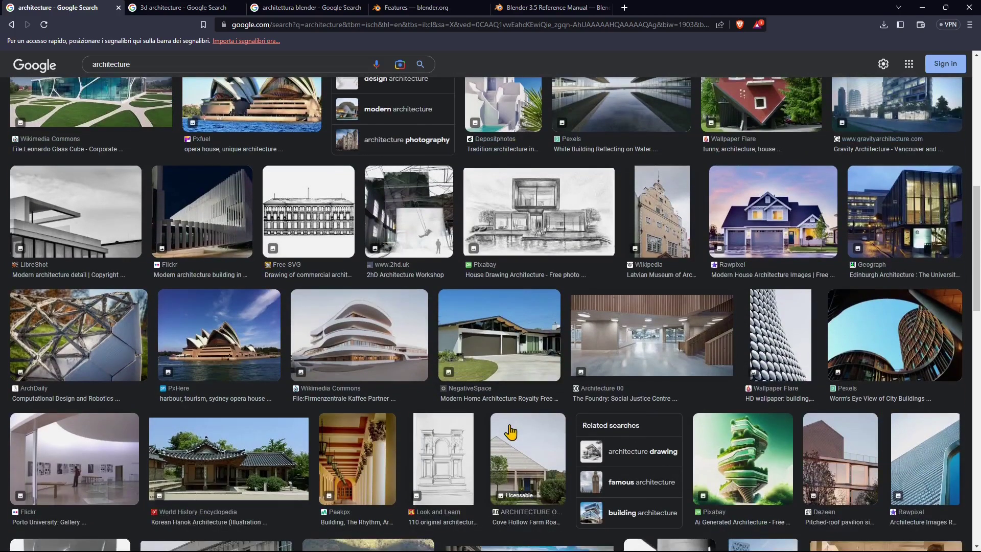
scroll(510, 432, down, 2)
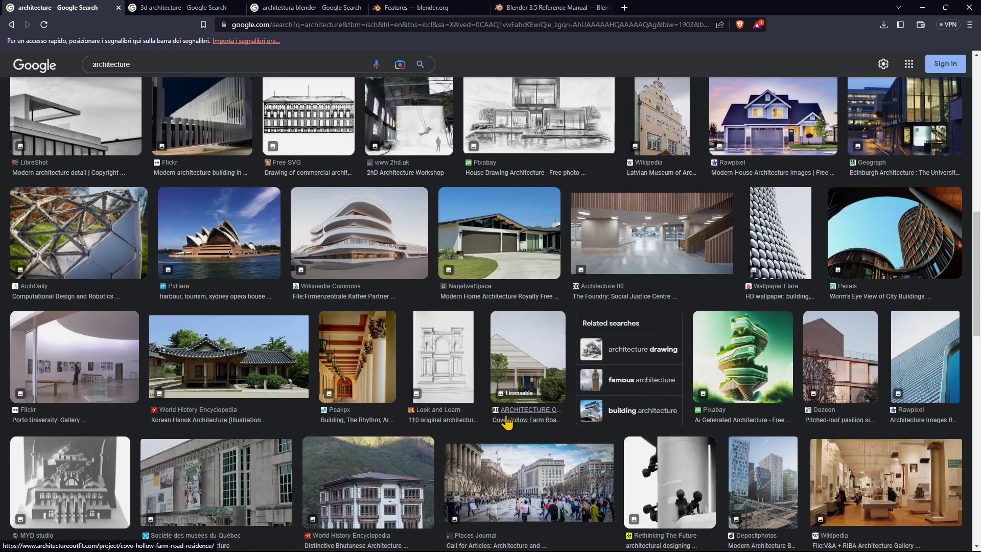
scroll(435, 463, down, 2)
scroll(432, 462, down, 1)
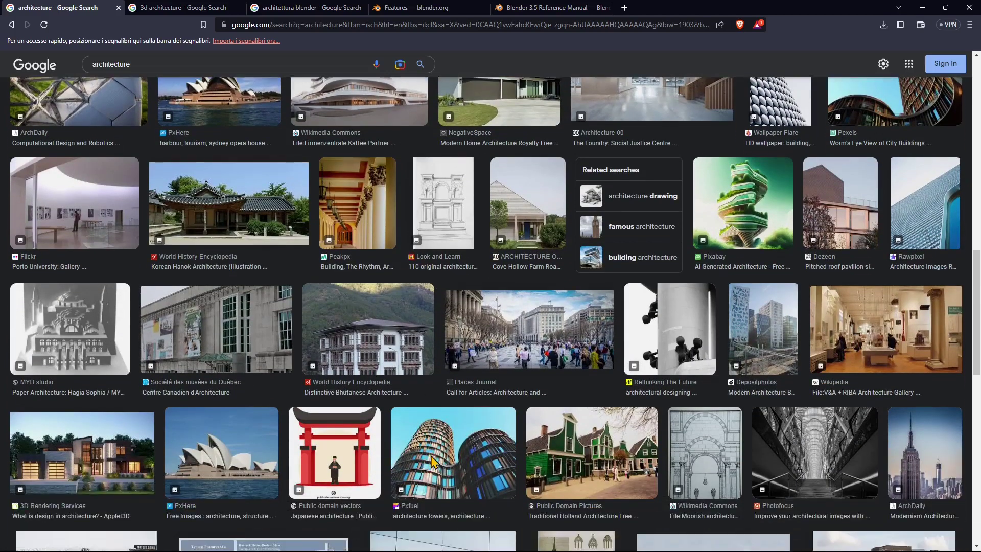
scroll(431, 463, down, 2)
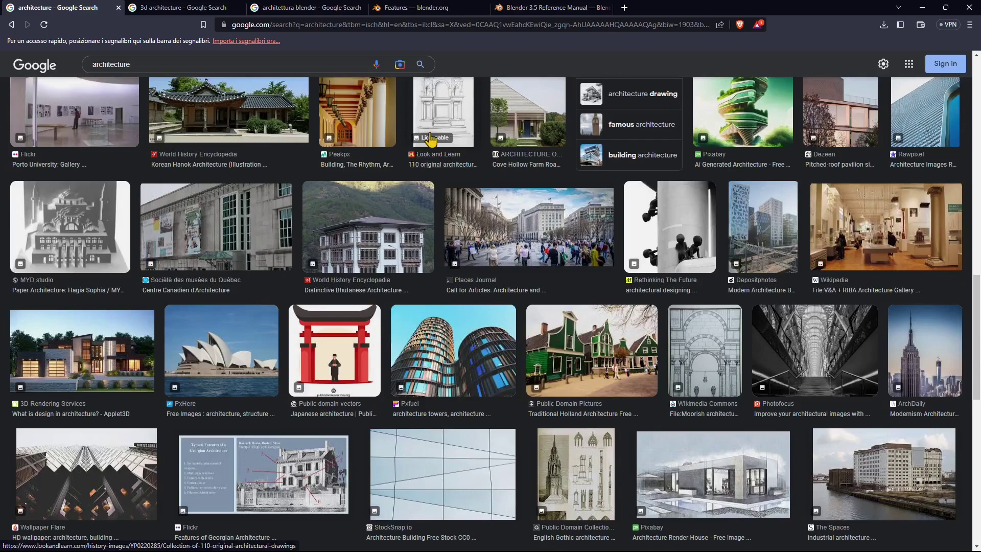
right_click(519, 14)
Step: Duplicate the Blender manual tab and show Google Images results for 'cycles blender' in it
click(549, 84)
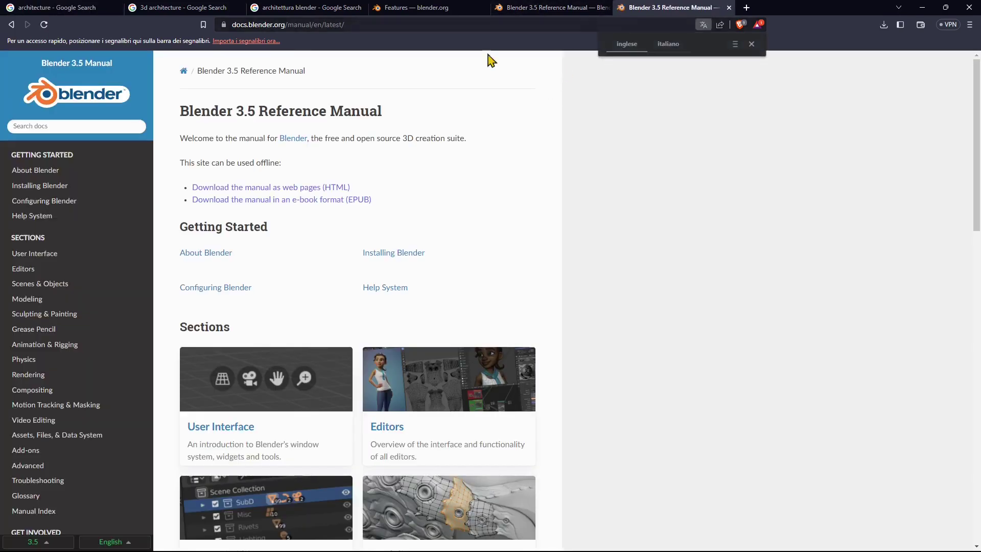
click(353, 25)
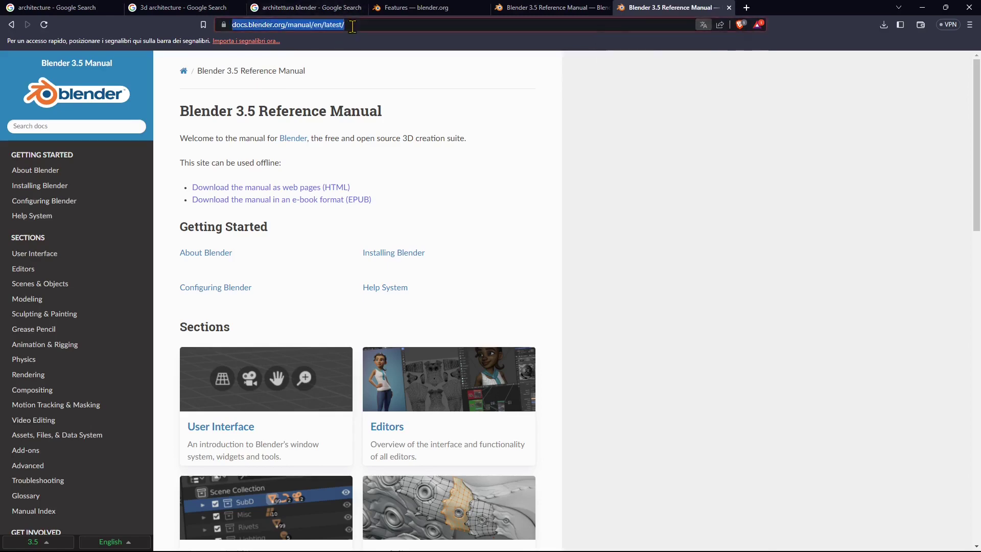
text(cycles)
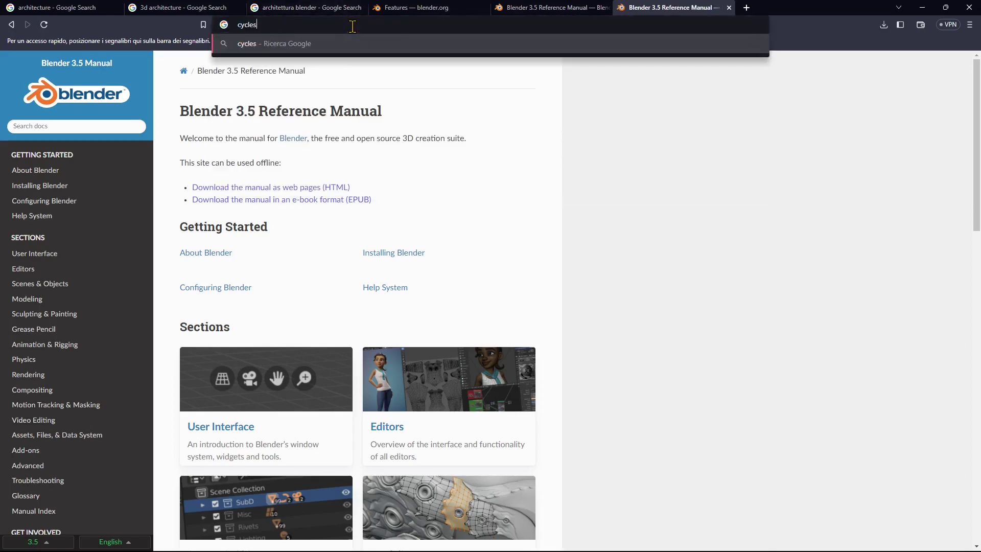
text( blender)
key(Return)
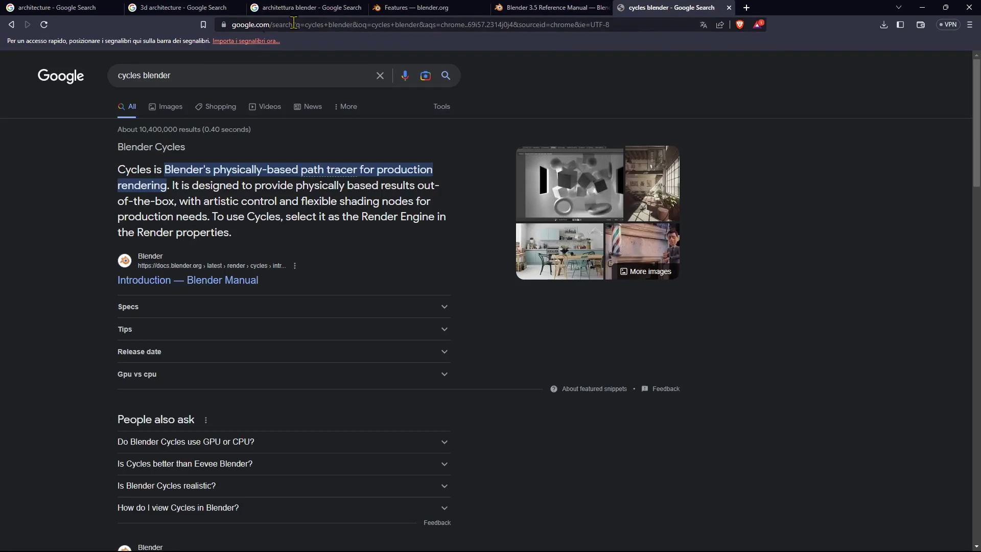
click(172, 106)
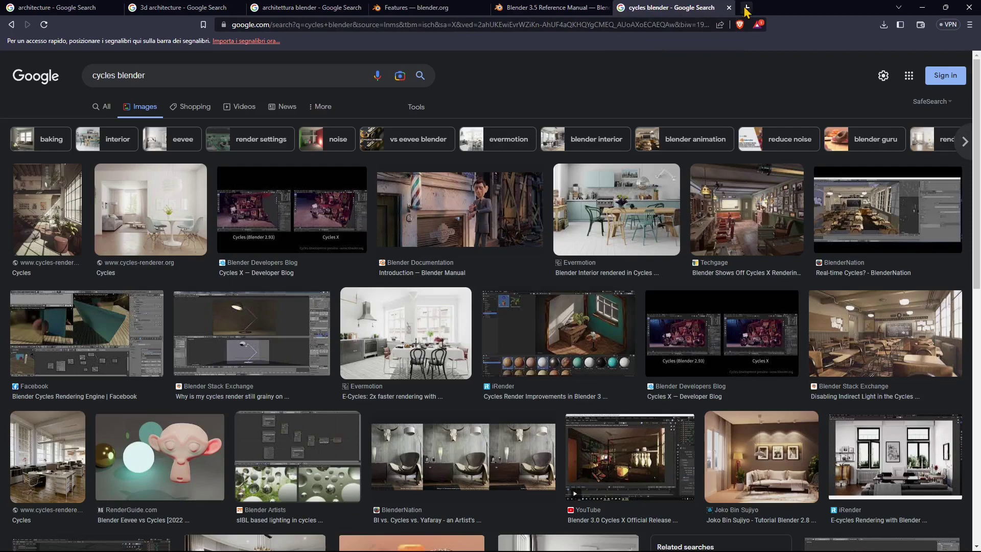
right_click(676, 8)
Step: Duplicate the cycles blender tab, change its query to 'octane blender', and duplicate that tab too
click(699, 85)
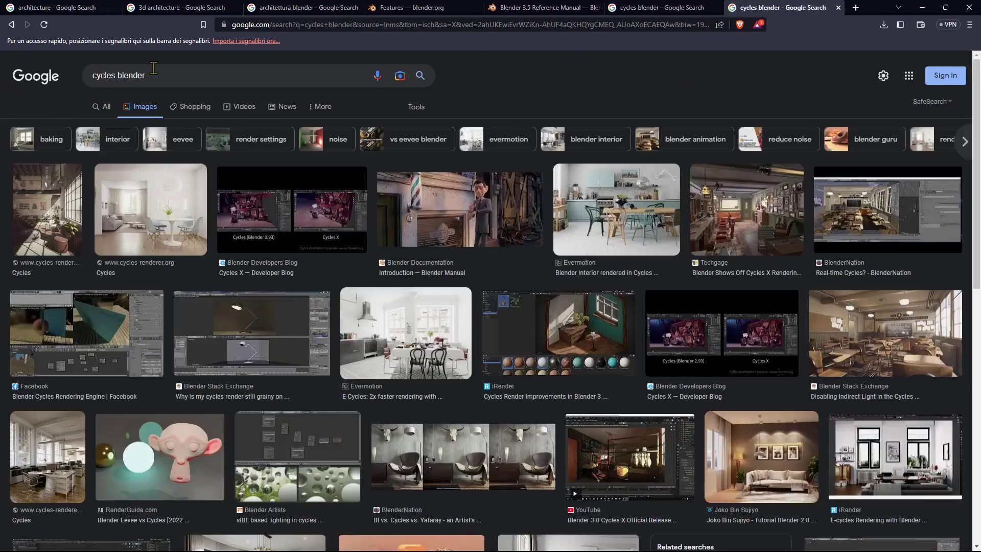
click(108, 76)
double_click(108, 77)
text(ot)
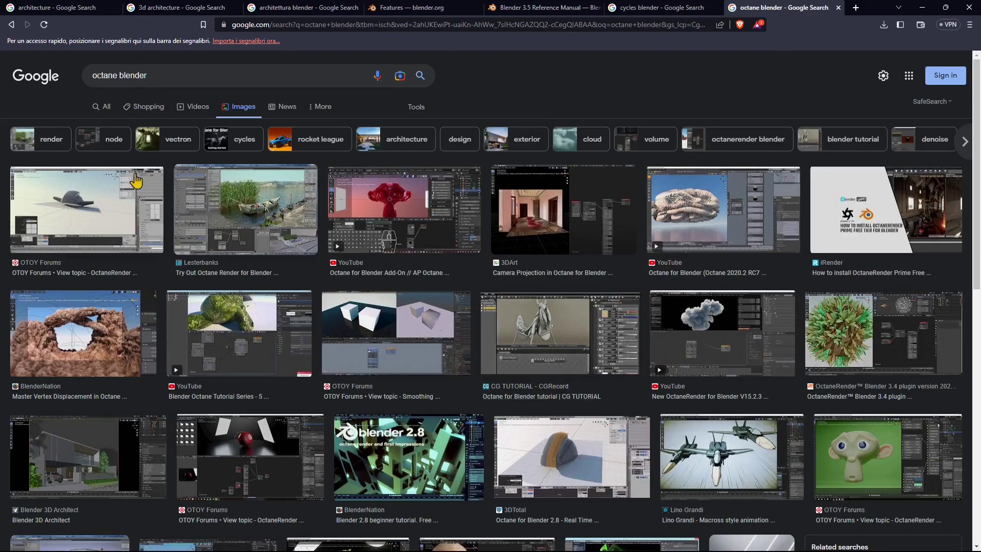
scroll(447, 355, down, 2)
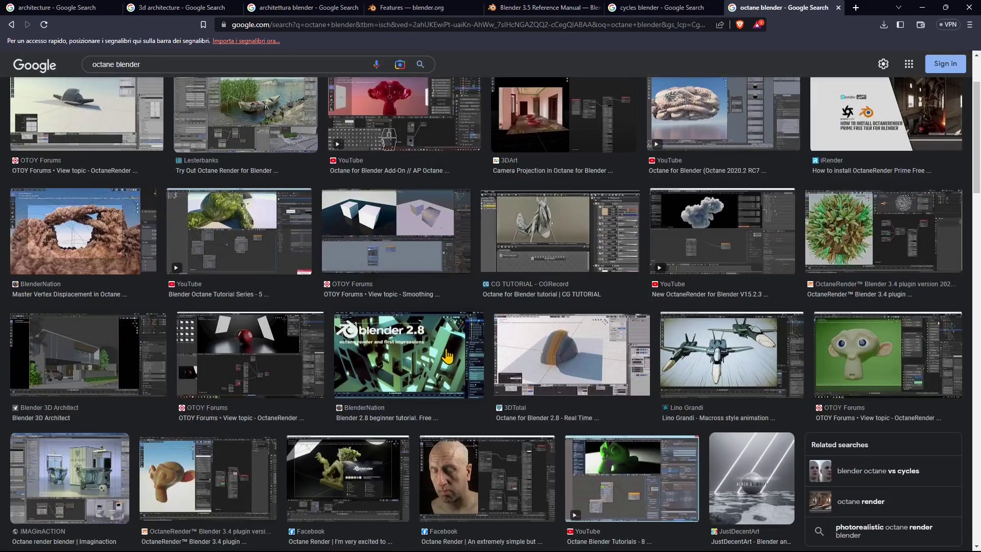
scroll(447, 357, up, 2)
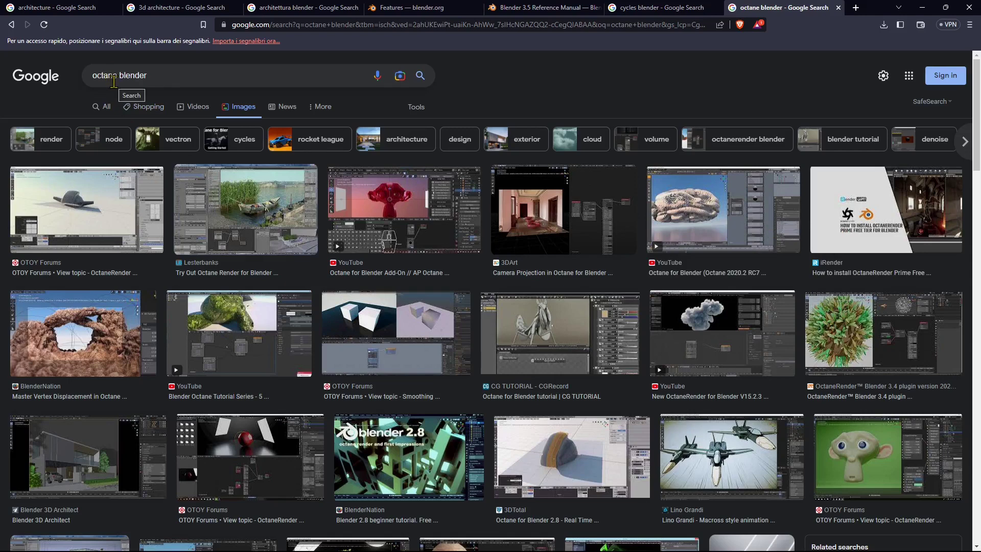
right_click(758, 16)
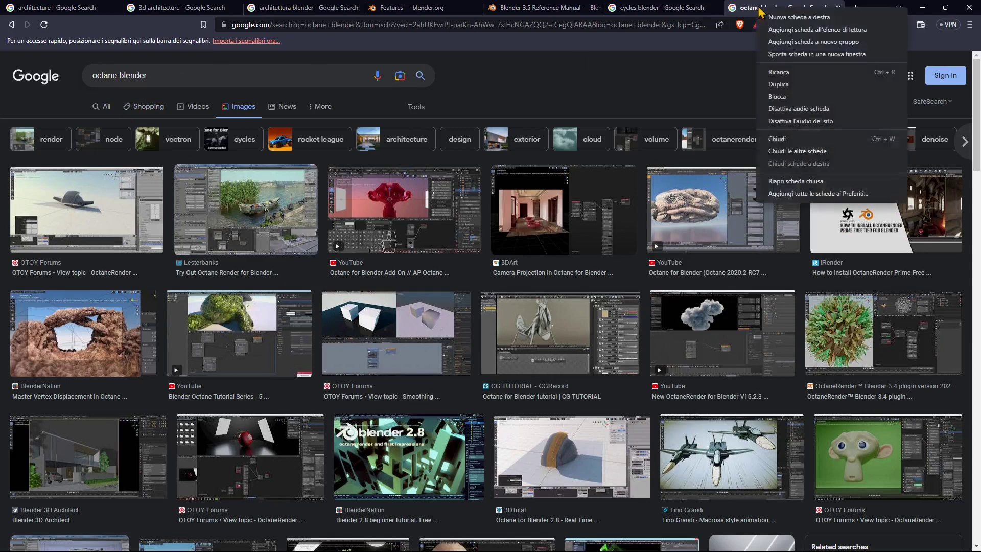
click(806, 87)
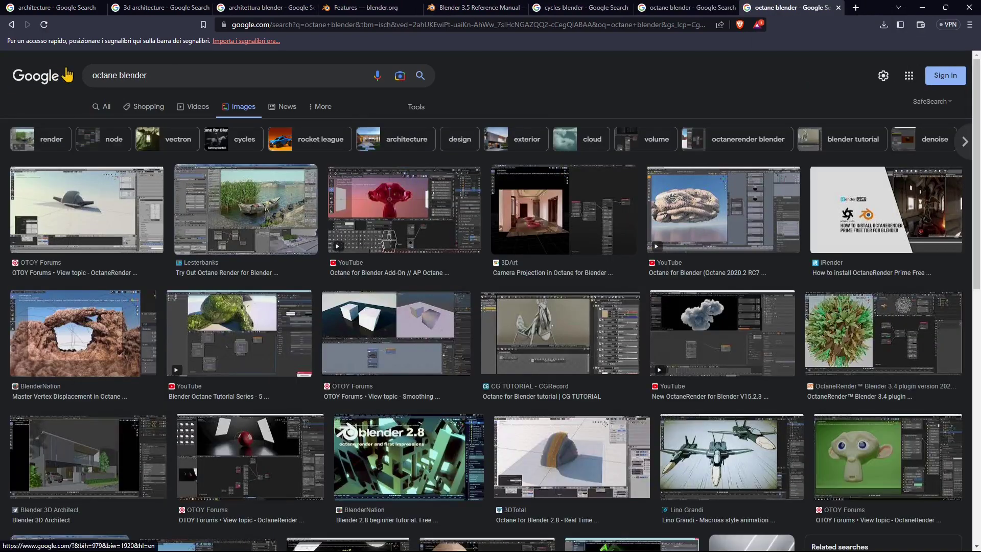
drag(156, 73, 40, 84)
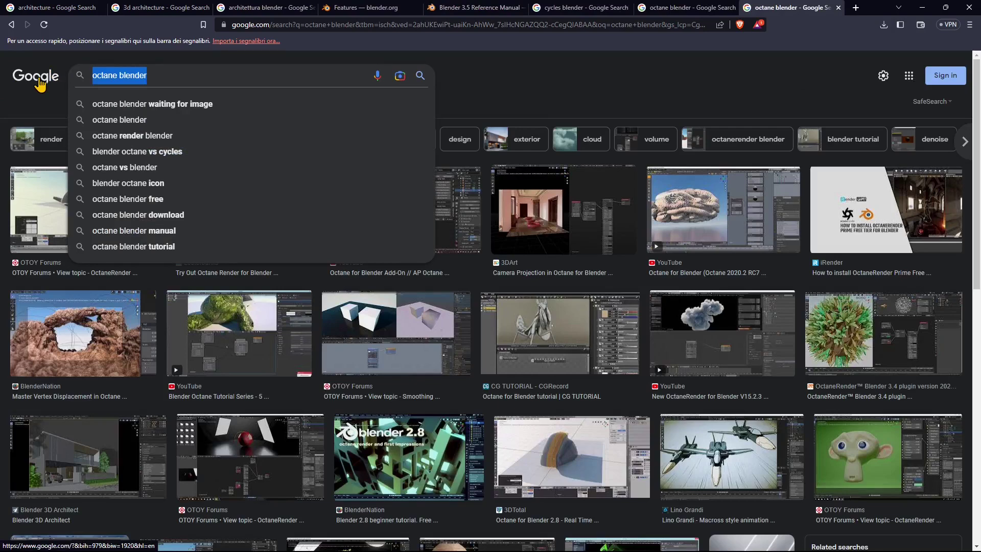
Step: Search images for 'modelling 3ds max', then 'modelling cinema 4d', then 'modelling sketchup'
text(modella)
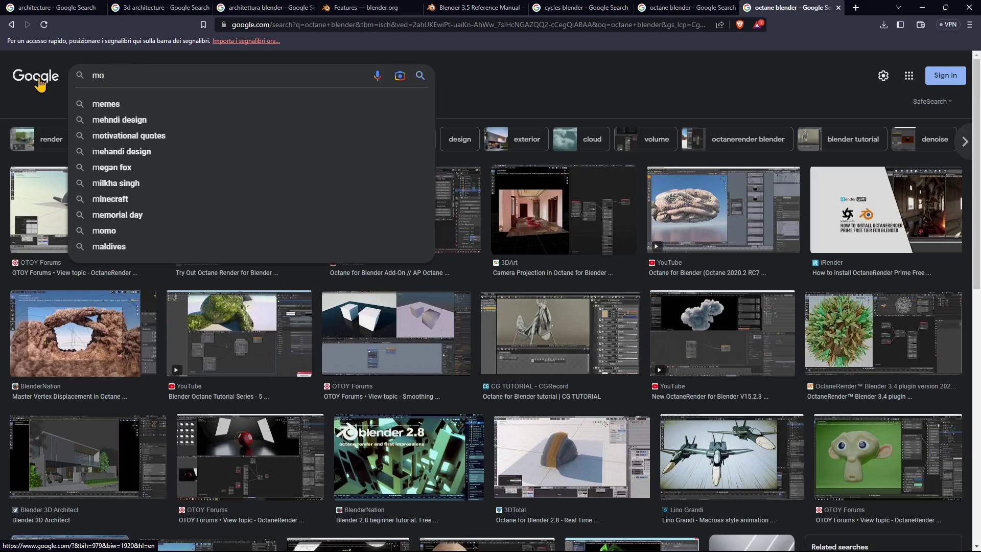
key(BackSpace)
key(BackSpace)
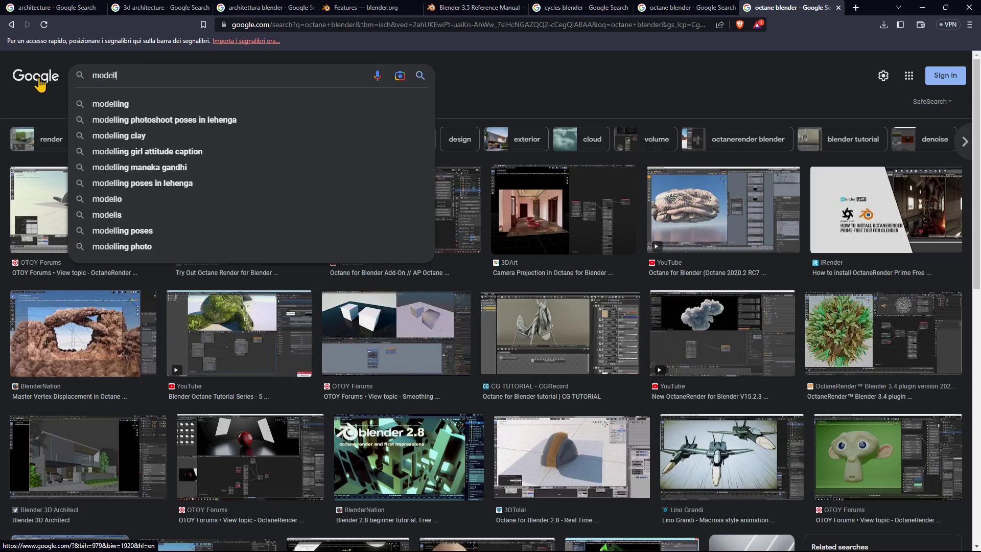
text(lin)
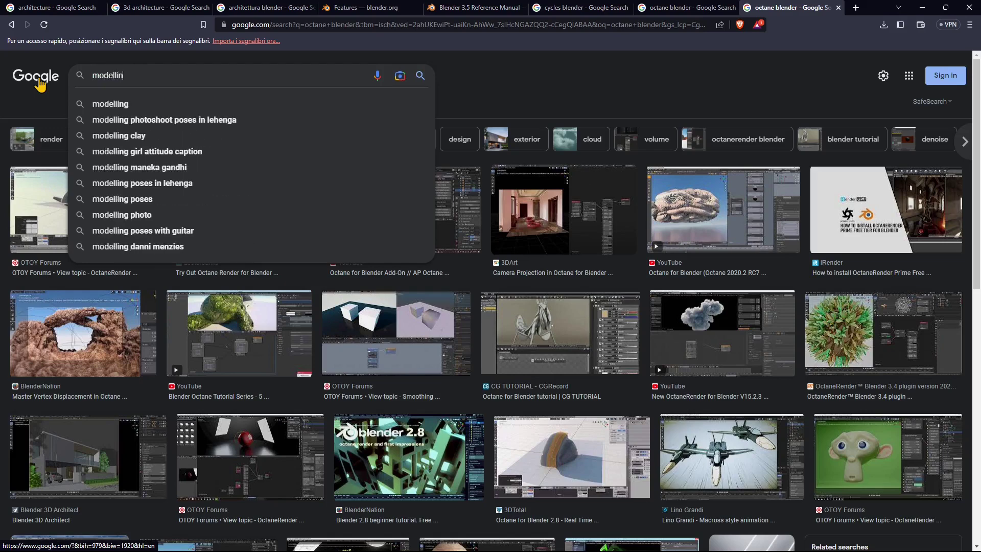
text(g 3ds ma)
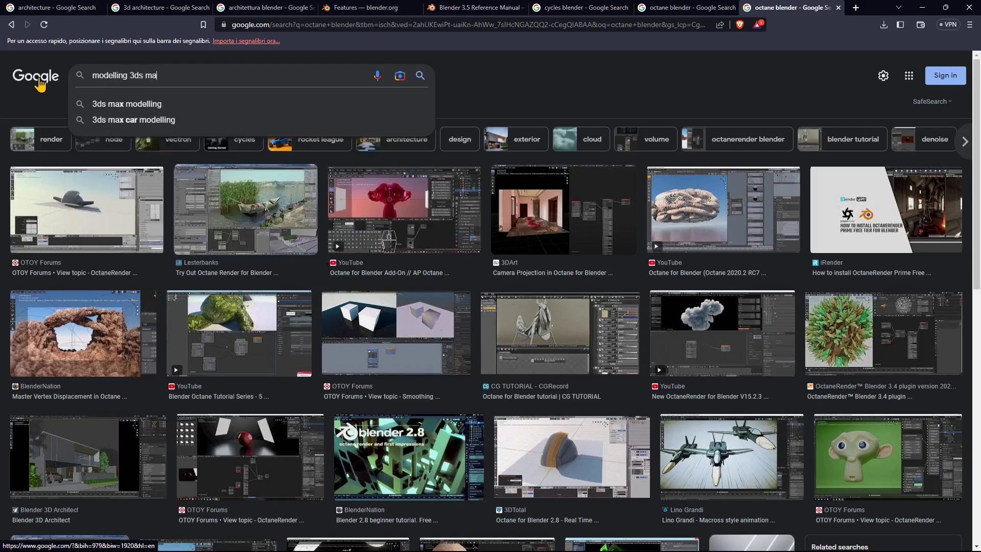
text(x)
key(Return)
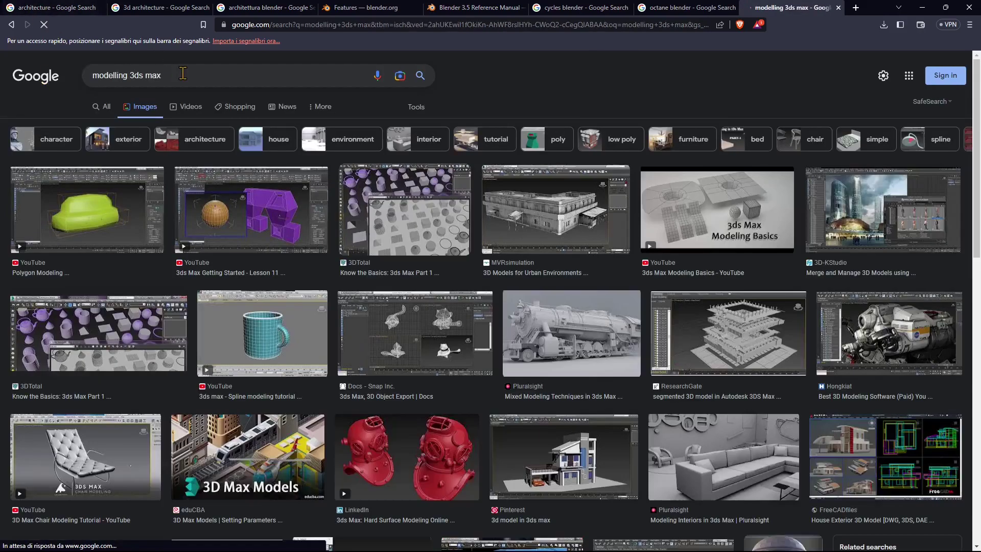
drag(172, 75, 131, 82)
text(cinema 4d)
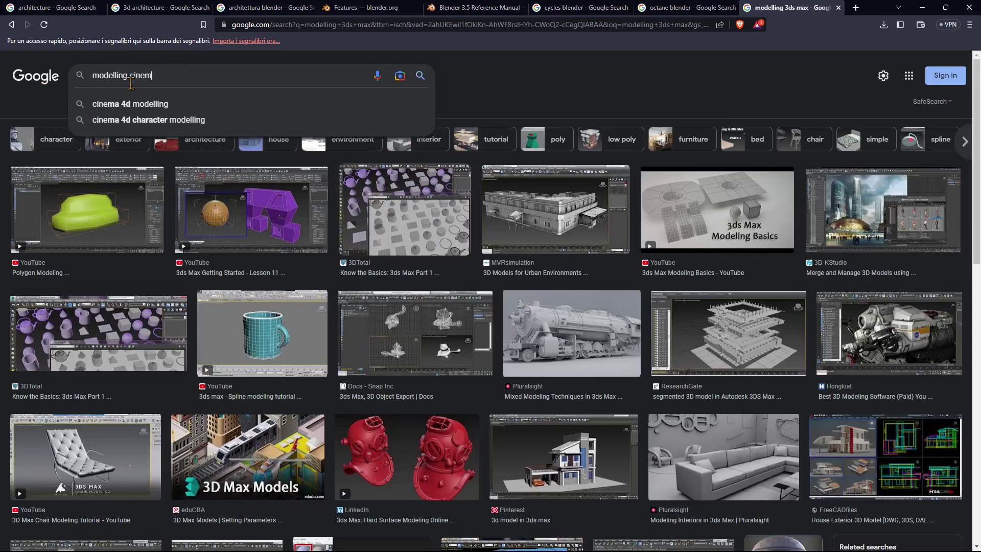
key(Return)
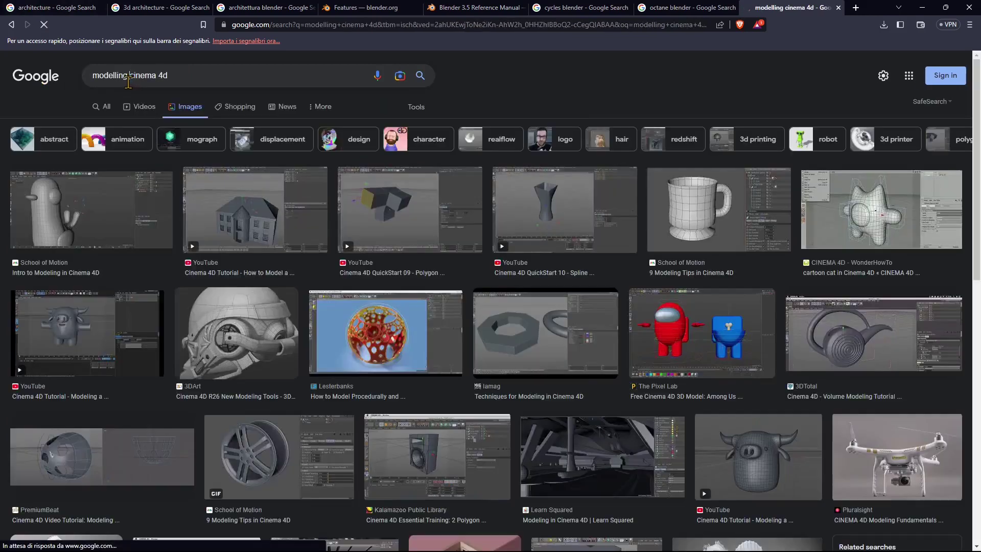
drag(131, 83, 202, 94)
text(sketchup)
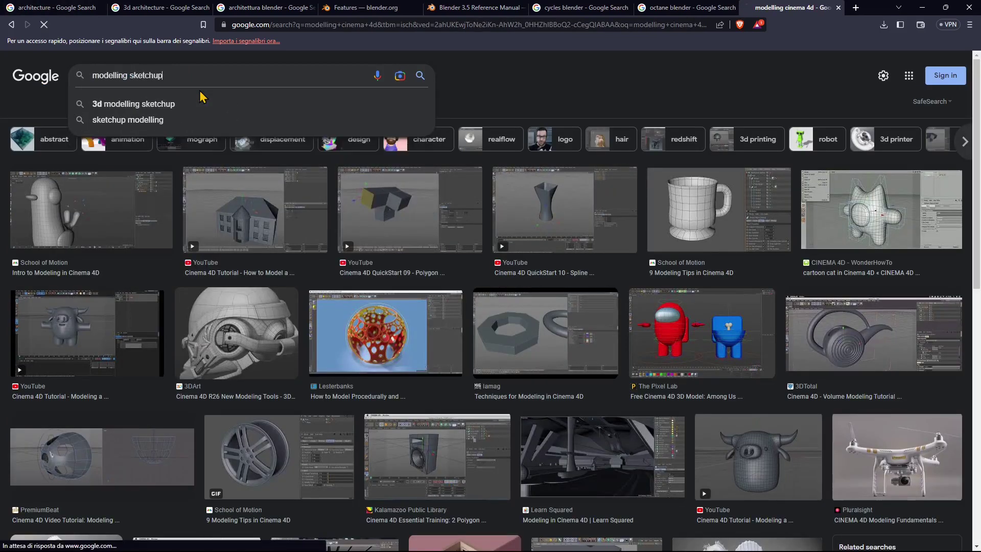
key(Return)
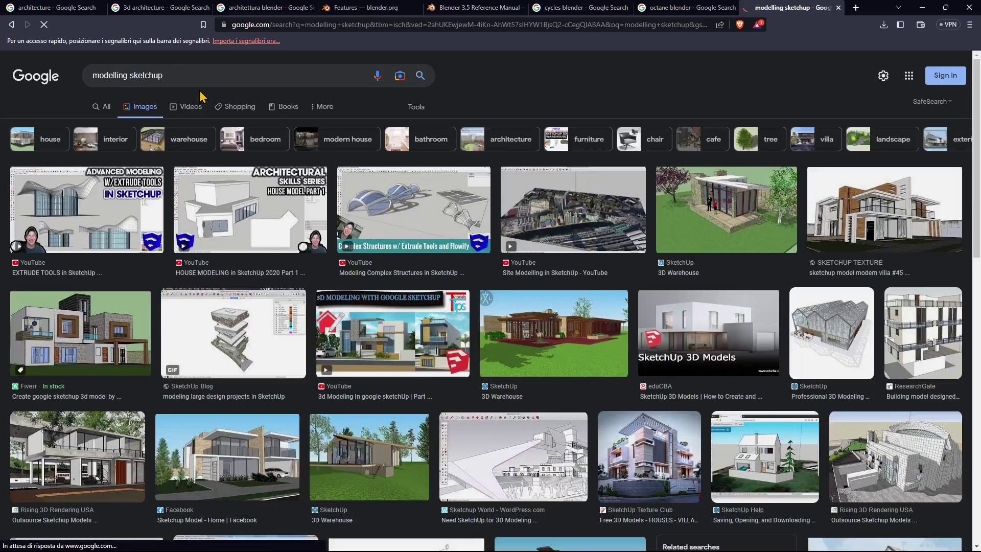
drag(129, 72, 161, 68)
Step: Run Google Images searches for 'rendering vray' and then 'rendering corona'
key(BackSpace)
key(BackSpace)
key(BackSpace)
key(BackSpace)
key(BackSpace)
key(BackSpace)
key(BackSpace)
key(BackSpace)
key(BackSpace)
key(BackSpace)
key(BackSpace)
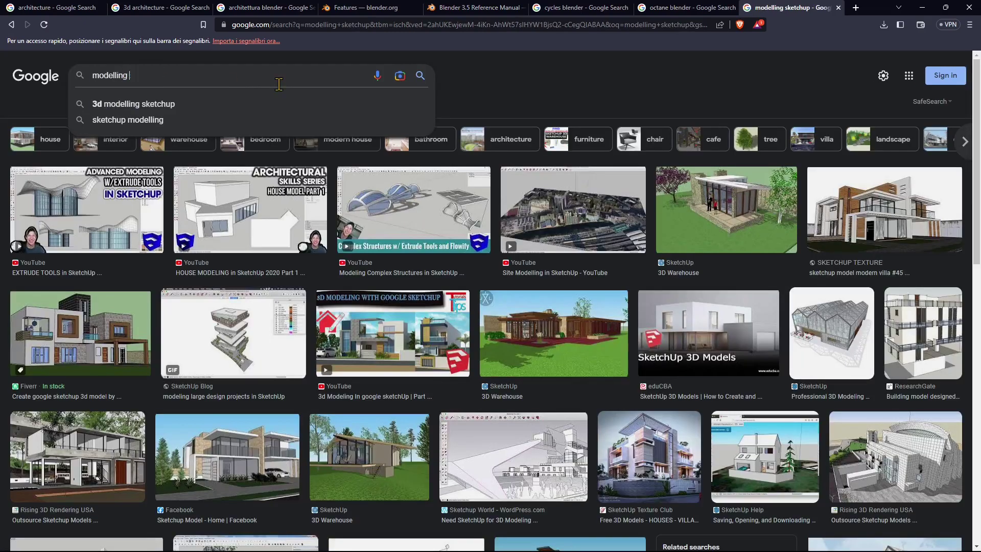
text(rende)
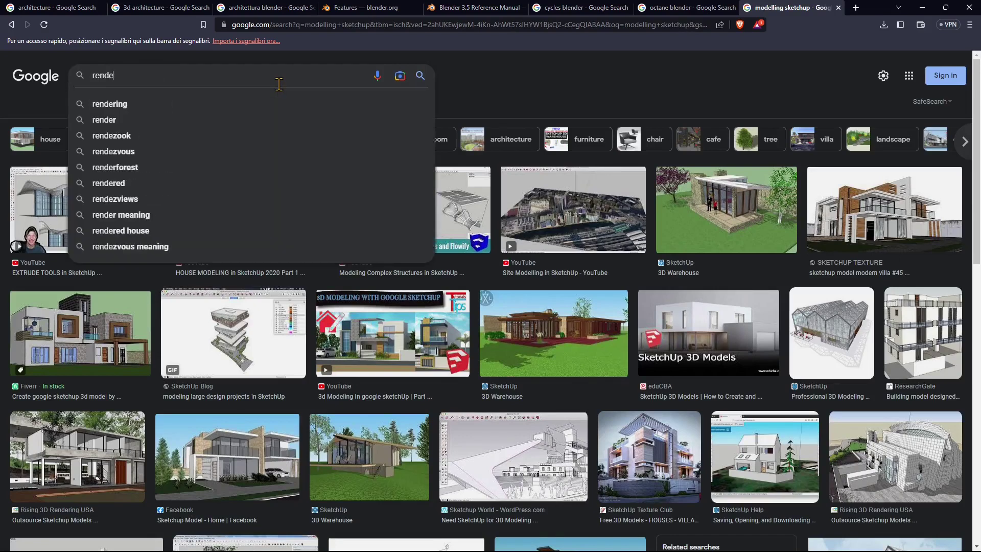
text(ring vray)
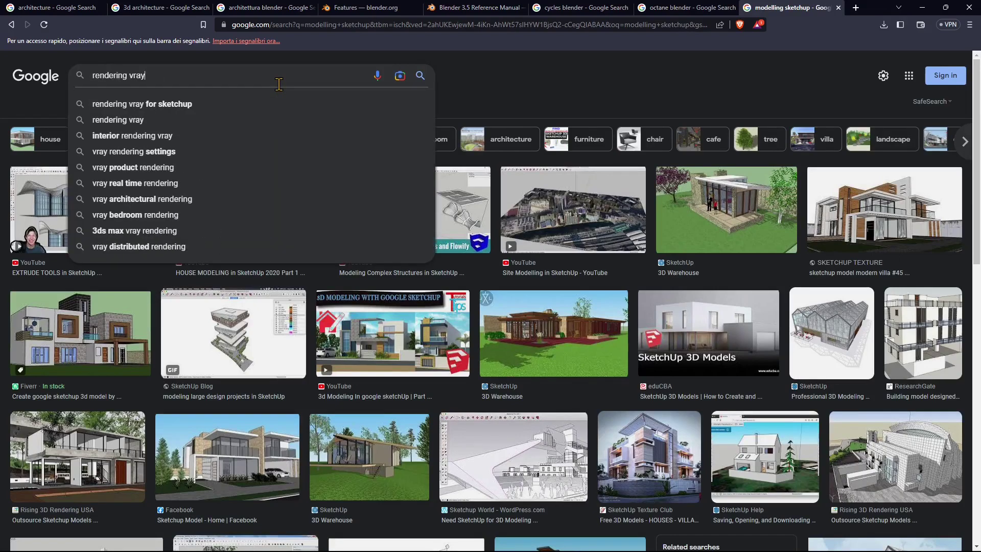
key(BackSpace)
key(BackSpace)
key(BackSpace)
key(BackSpace)
text(en)
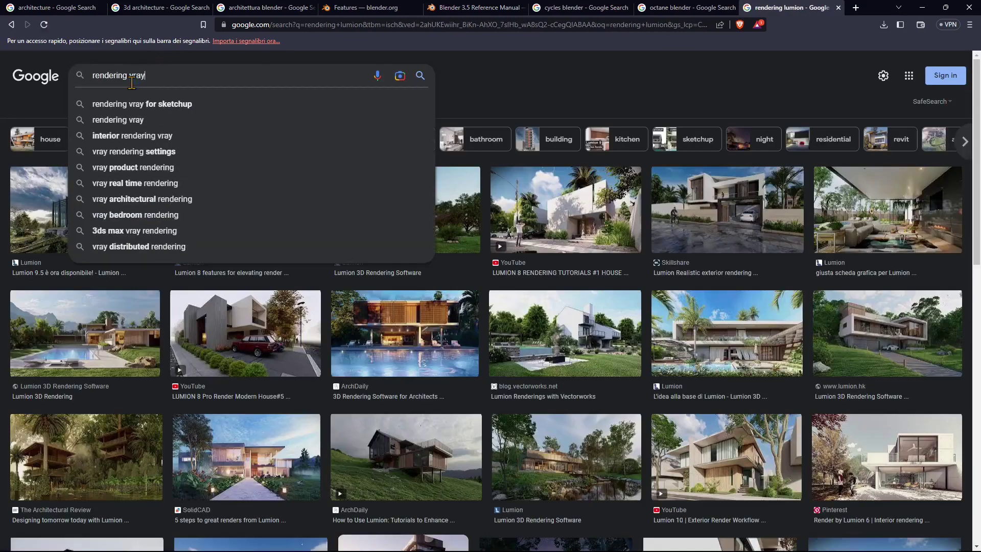
key(Return)
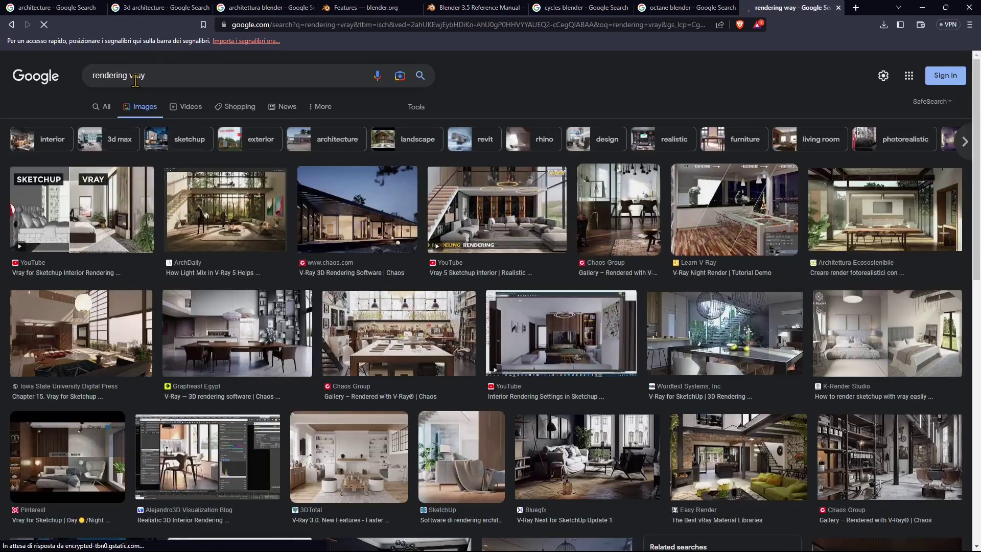
double_click(135, 78)
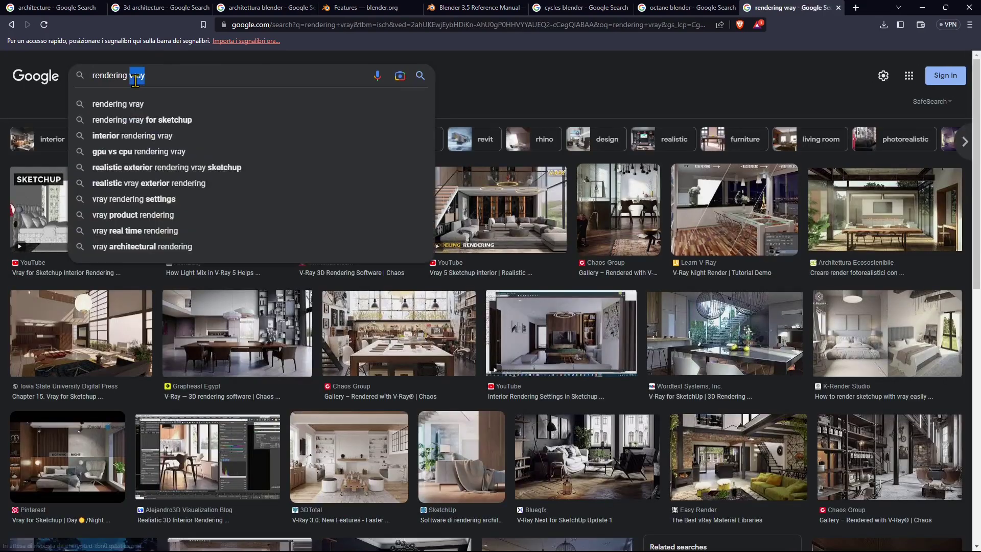
text(corona)
key(Return)
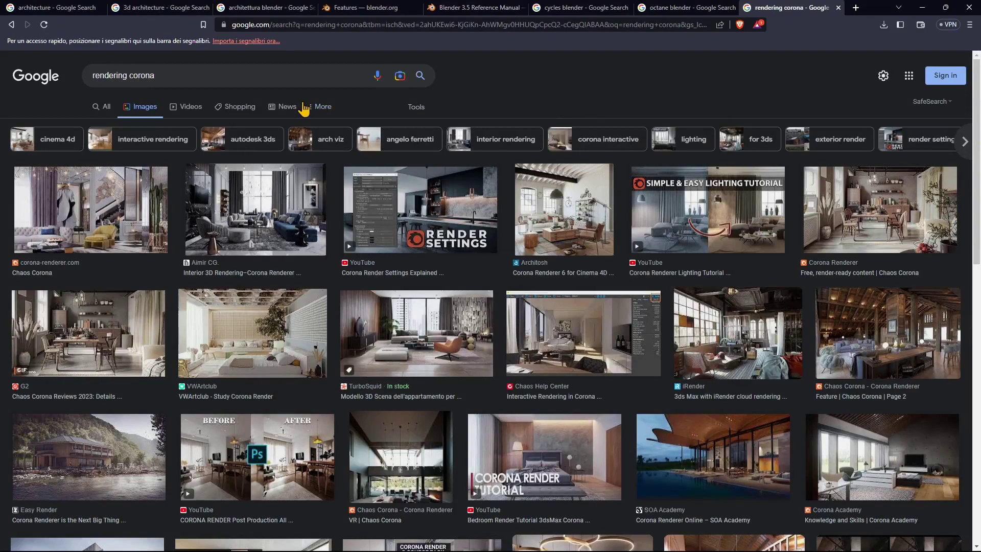
Step: Search images for 'rendering twinmotion'
double_click(147, 75)
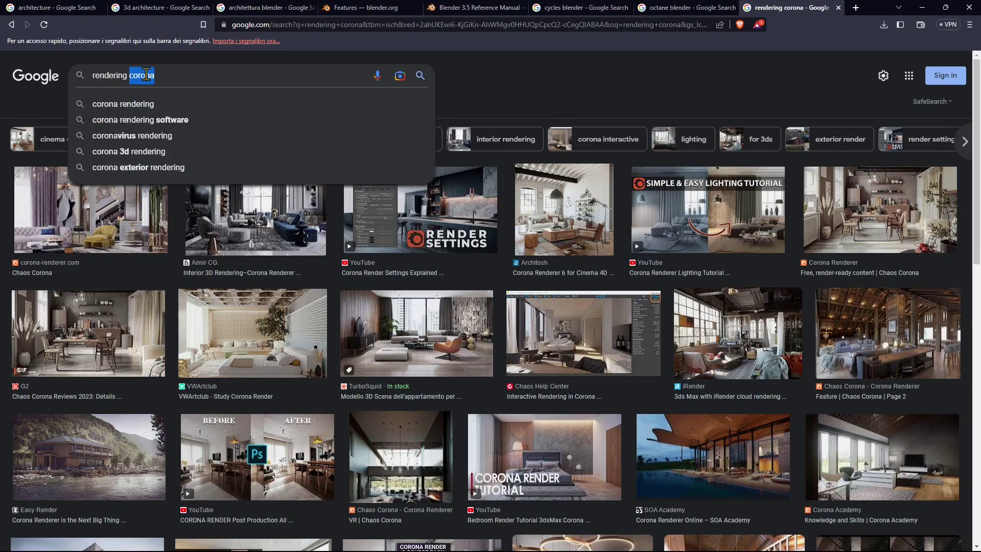
text(twin)
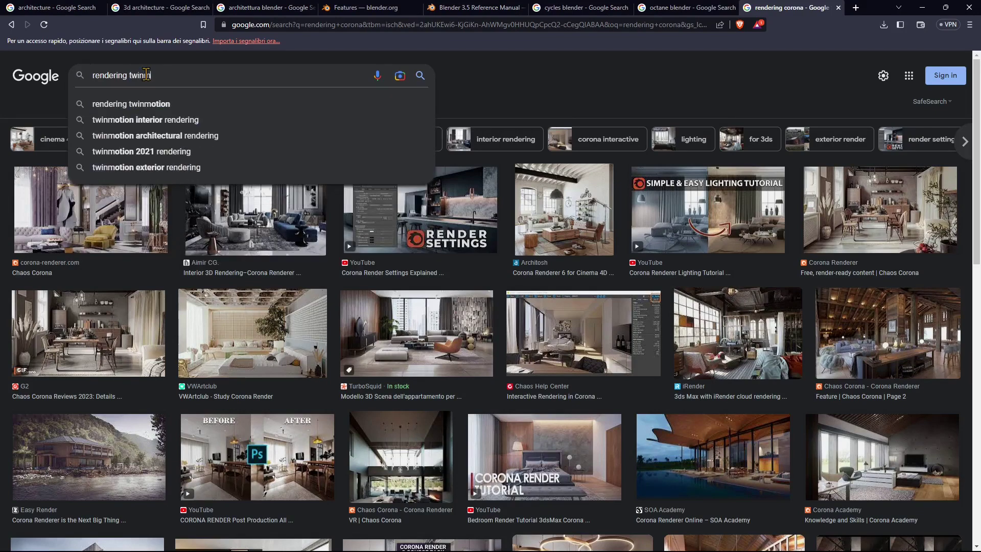
key(BackSpace)
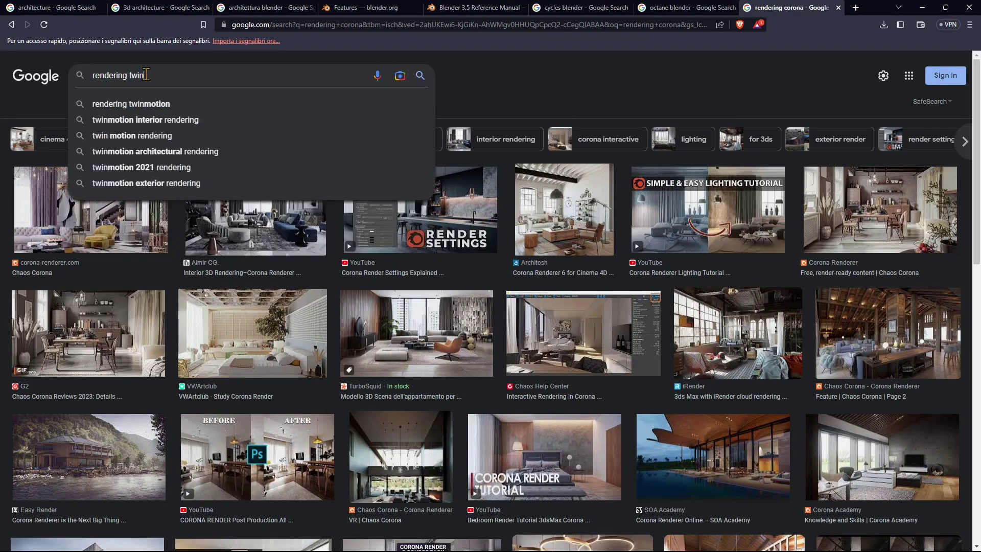
text(motion)
key(Return)
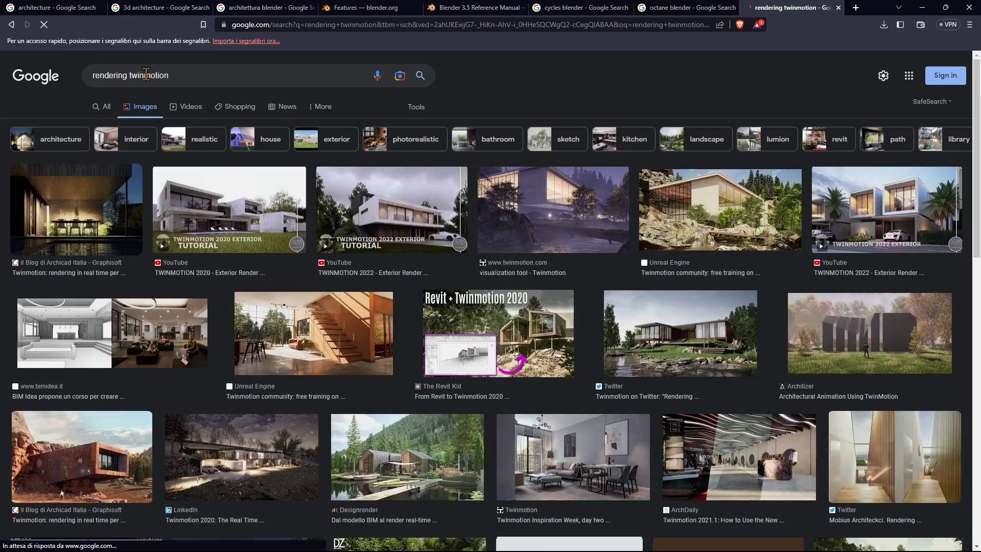
Step: Delete 'twinmotion' from the query and return to the blender.org Features tab
double_click(136, 75)
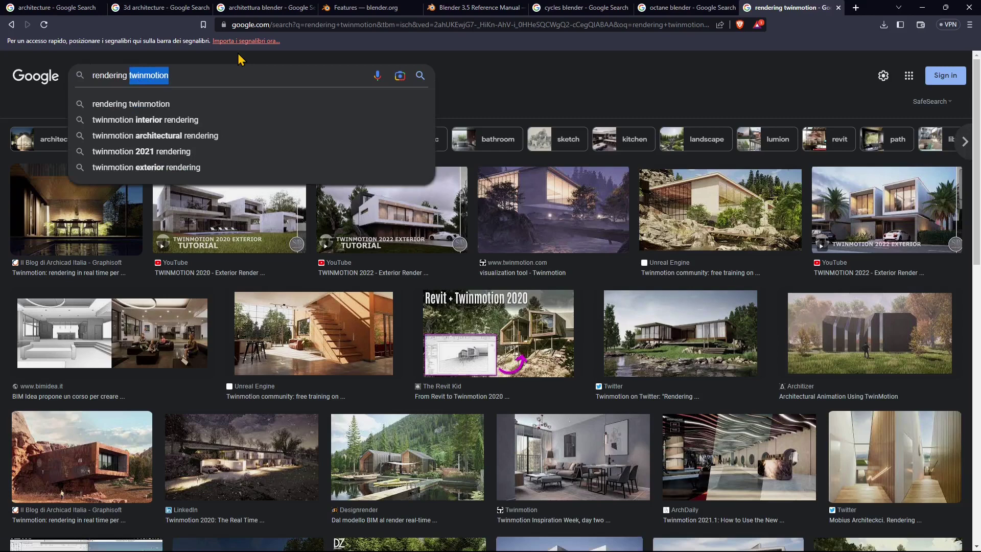
key(BackSpace)
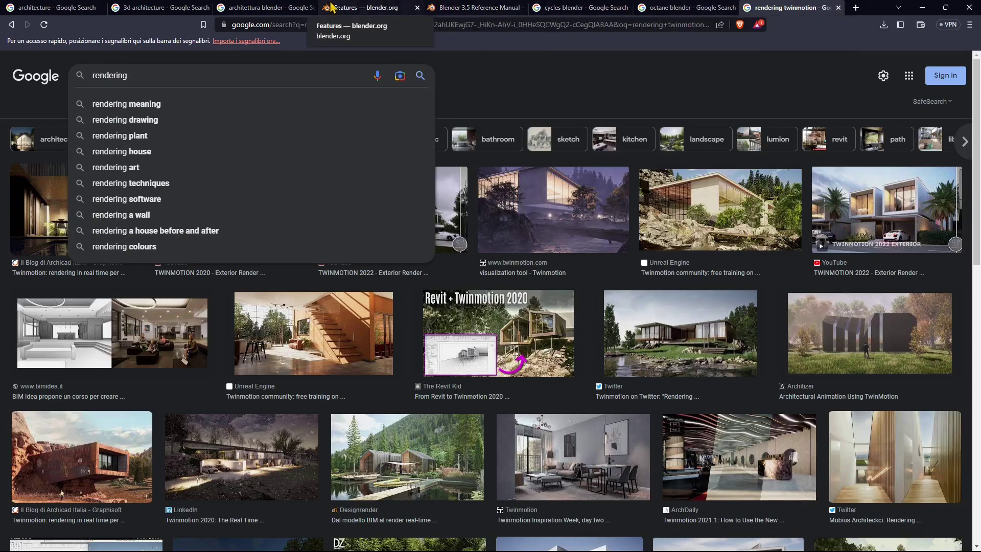
click(356, 11)
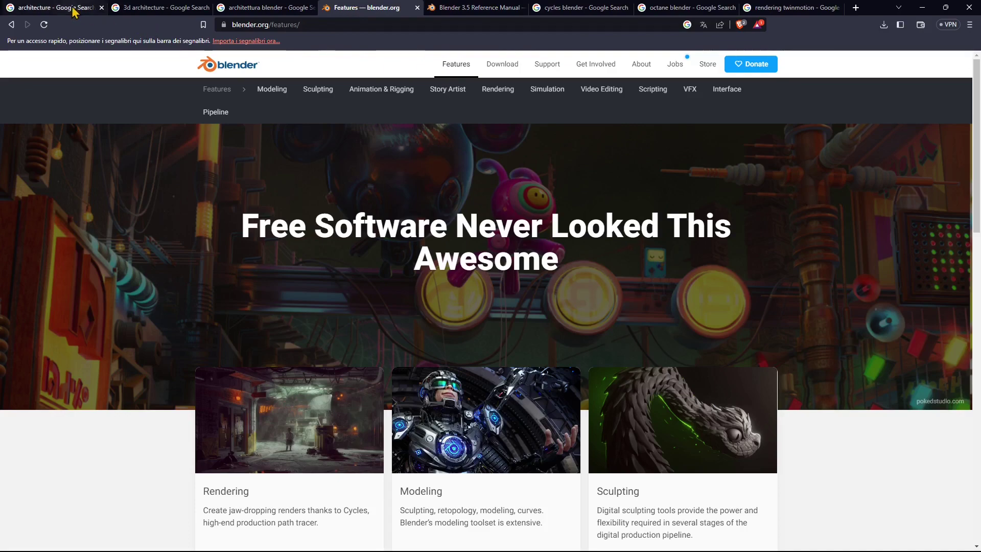
Step: Scroll through the '3d architecture' image results
click(134, 7)
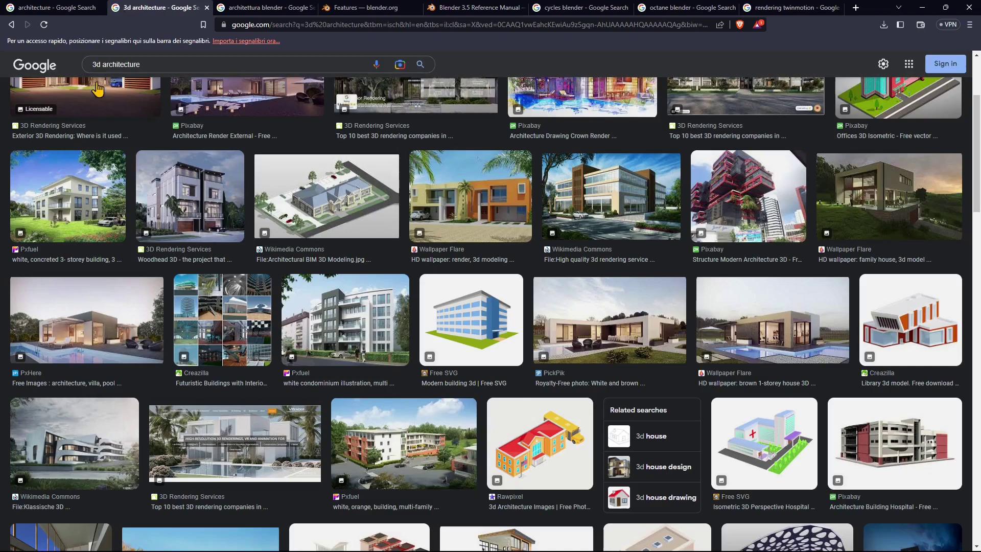
scroll(106, 258, up, 3)
scroll(200, 324, down, 8)
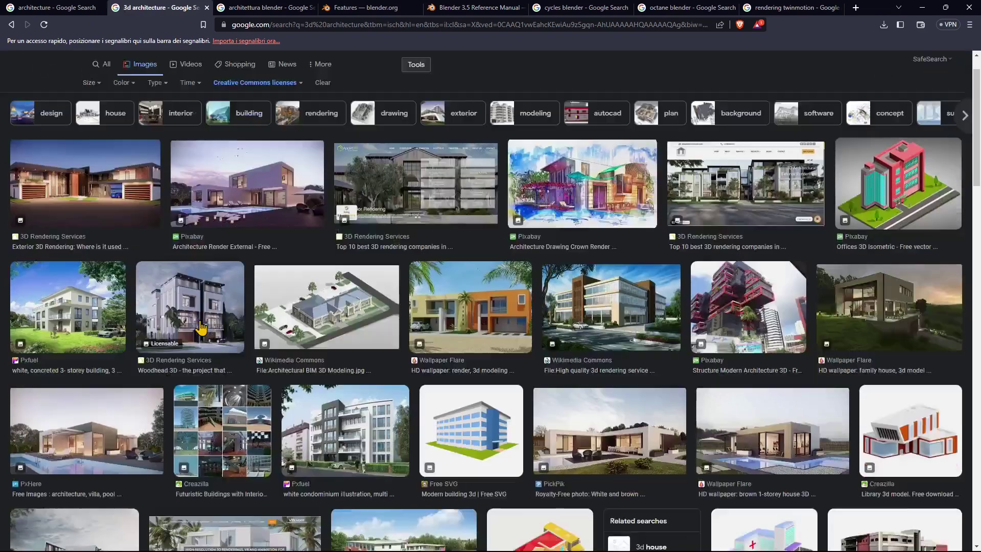
scroll(200, 326, down, 10)
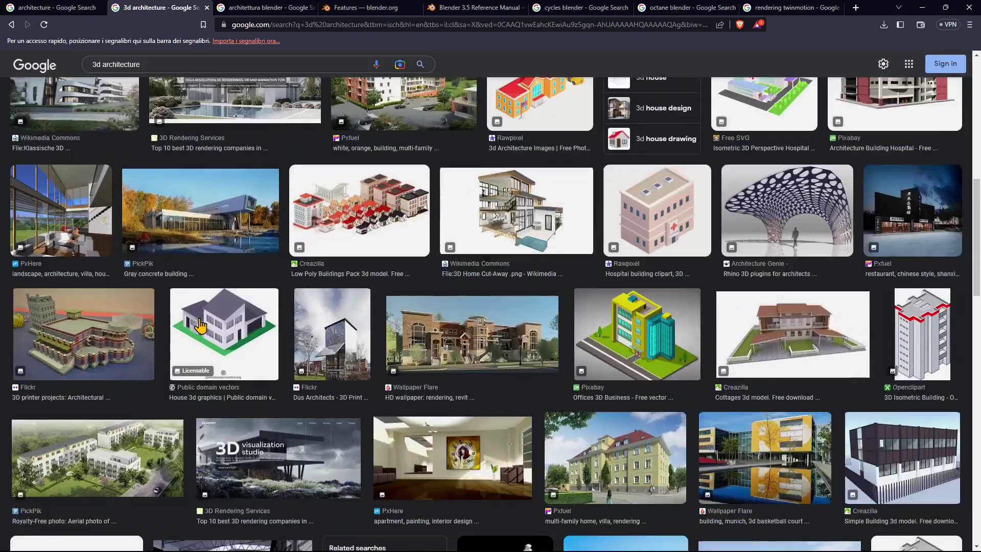
scroll(197, 318, down, 3)
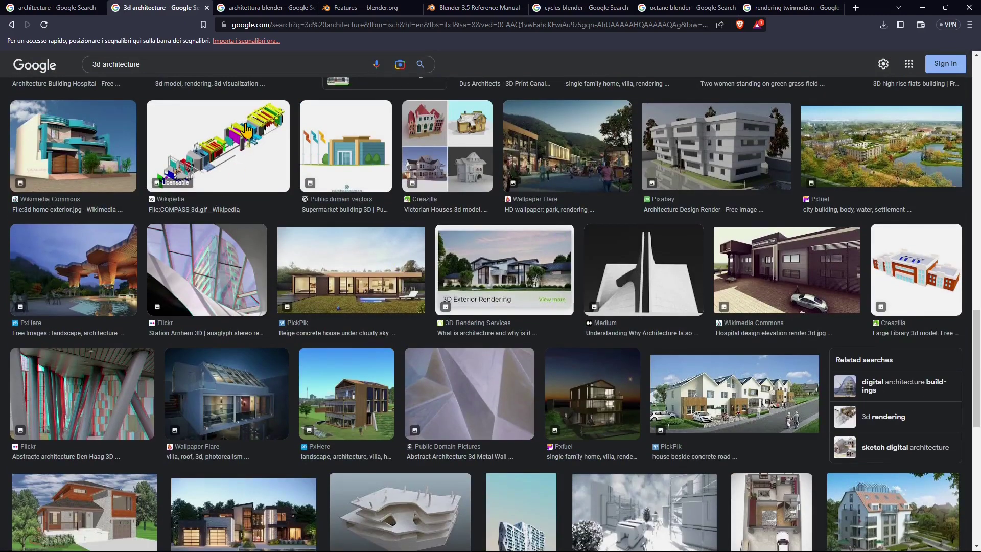
Step: Browse the 'architettura blender' results, go back to the architecture tab, and minimize Brave
click(268, 21)
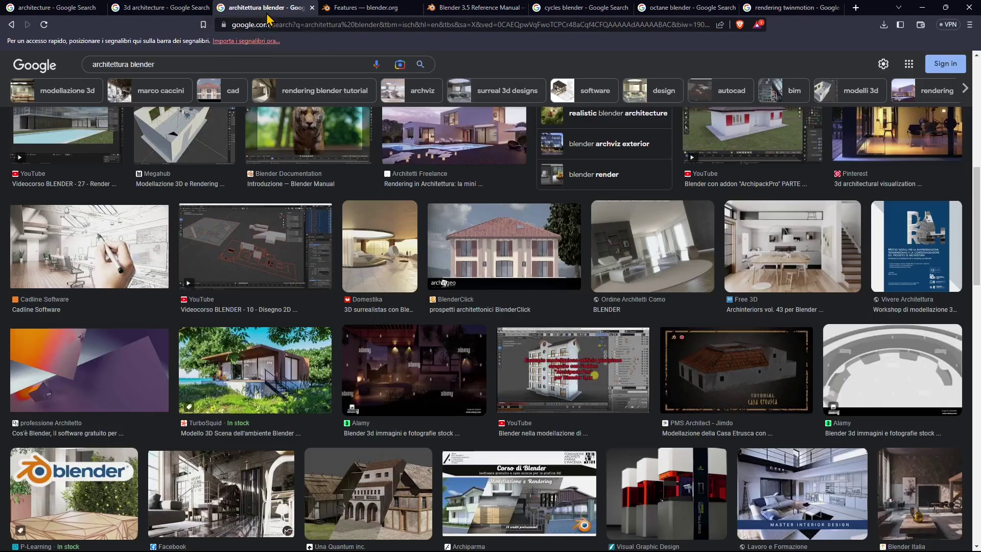
scroll(254, 236, up, 3)
scroll(254, 236, up, 5)
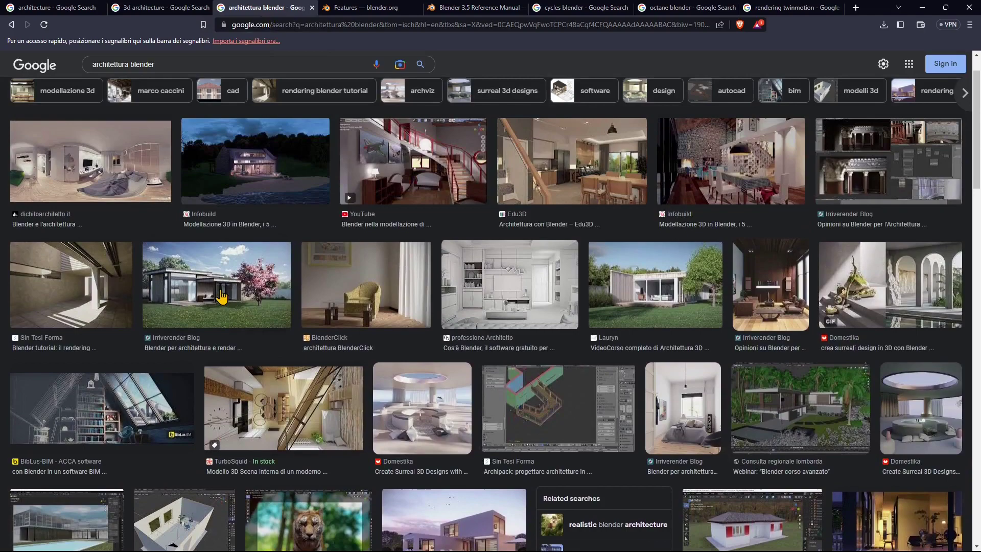
scroll(222, 296, down, 9)
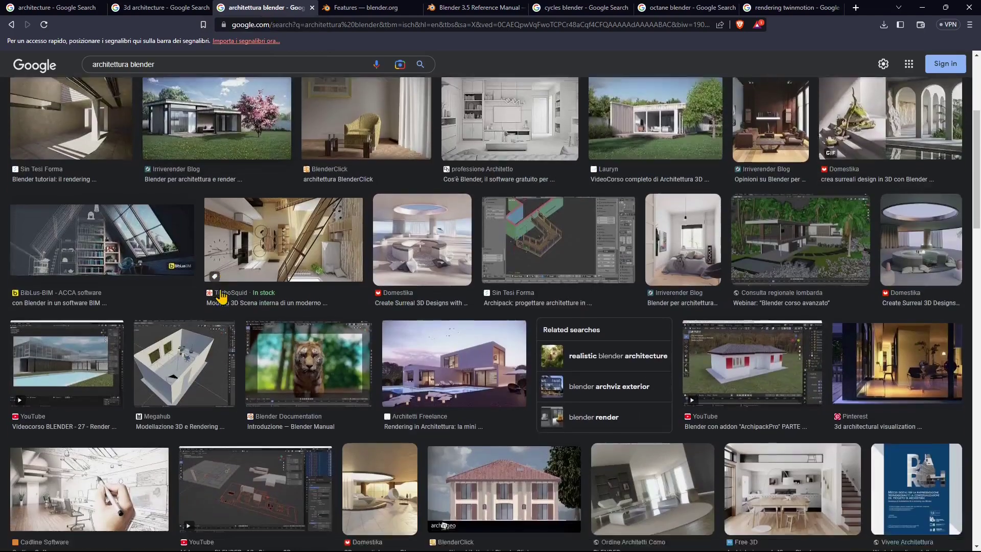
scroll(223, 297, down, 9)
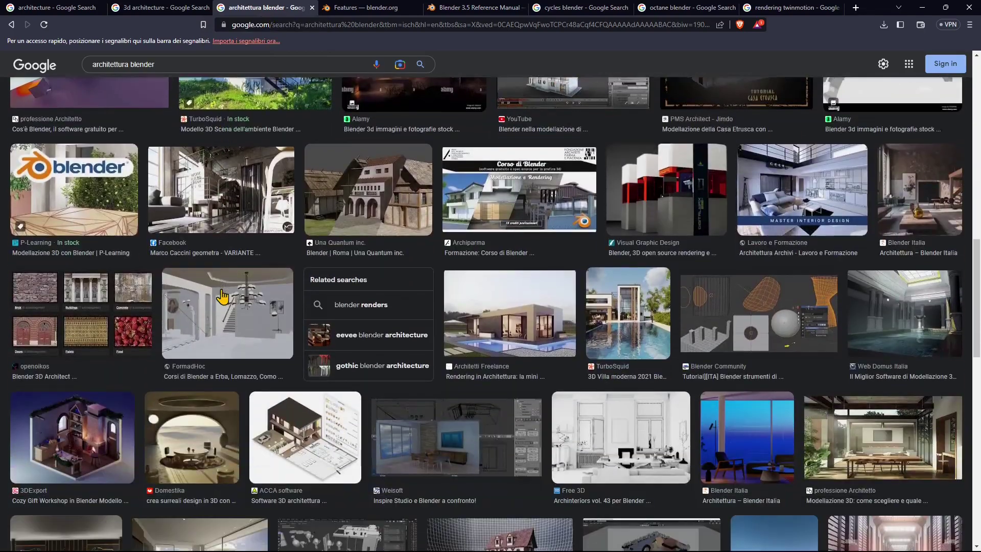
scroll(222, 297, down, 4)
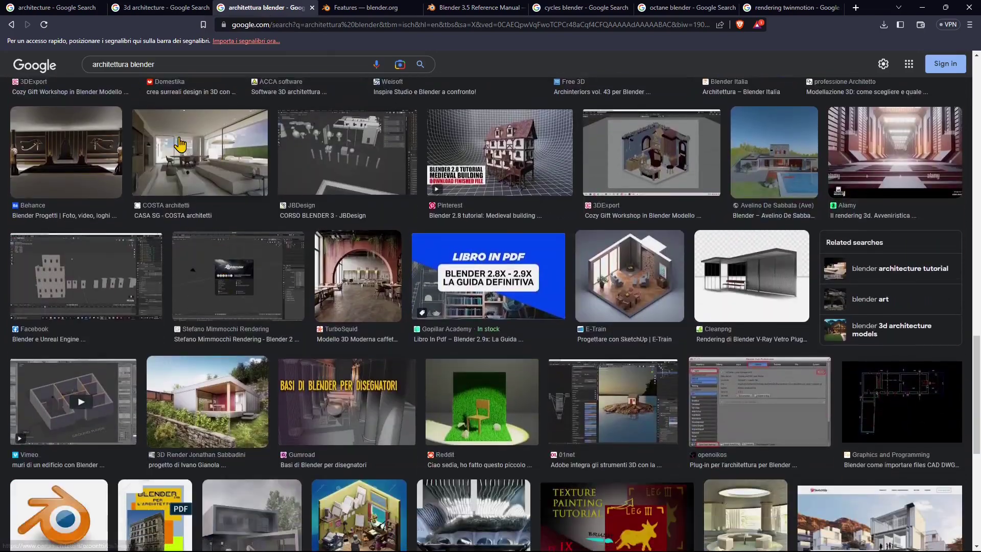
click(39, 10)
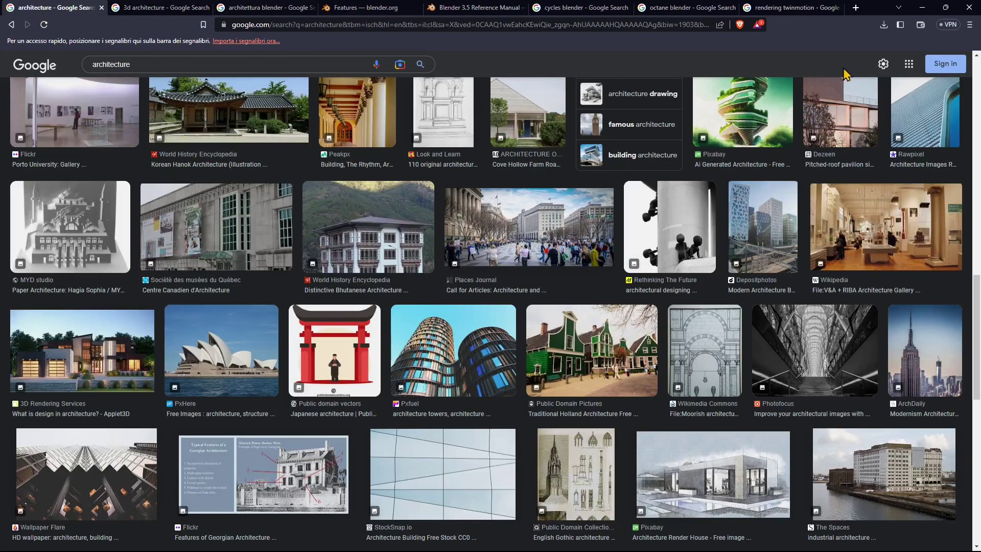
click(923, 8)
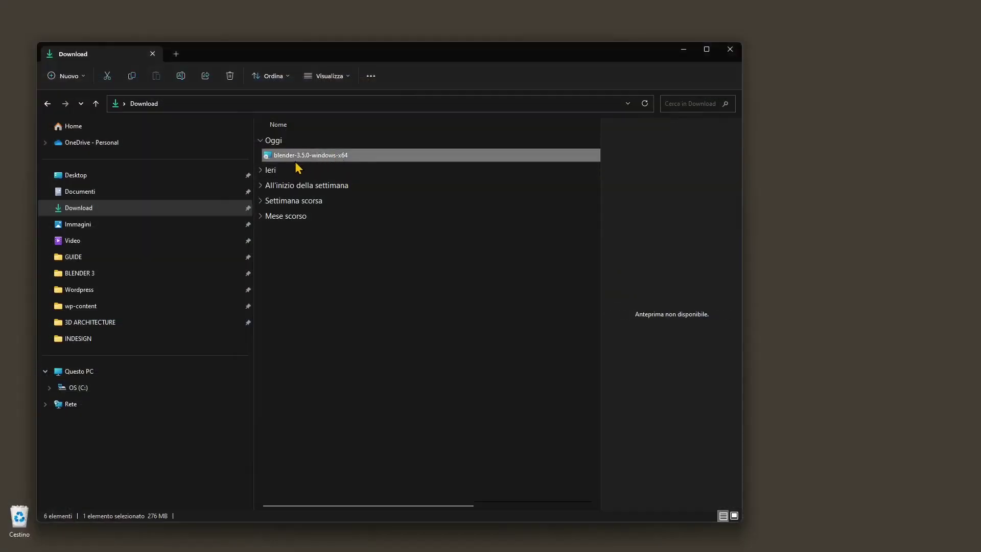
Step: Launch the blender-3.5.0-windows-x64 installer from the Download folder
double_click(316, 158)
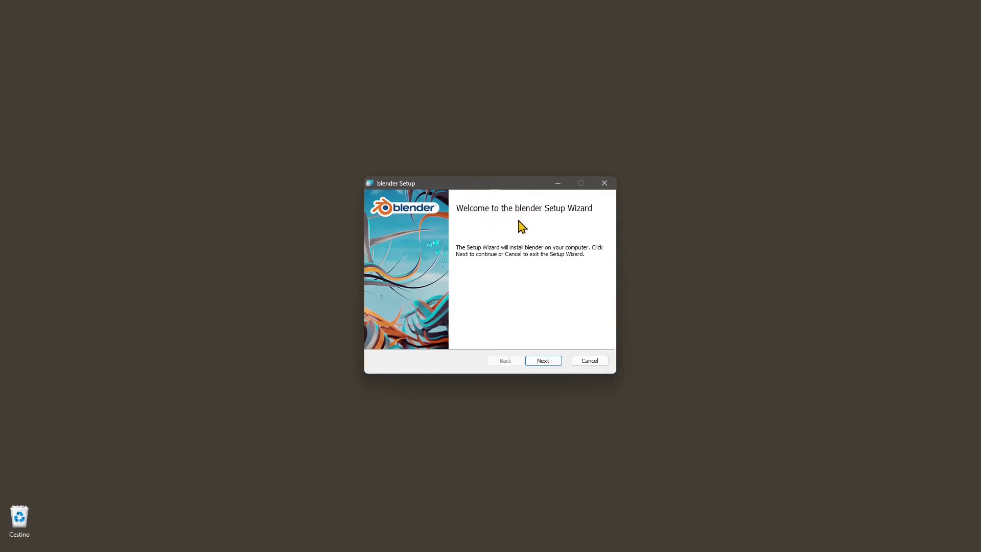
Step: Accept the licence terms, keep the default components and install Blender 3.5
click(544, 361)
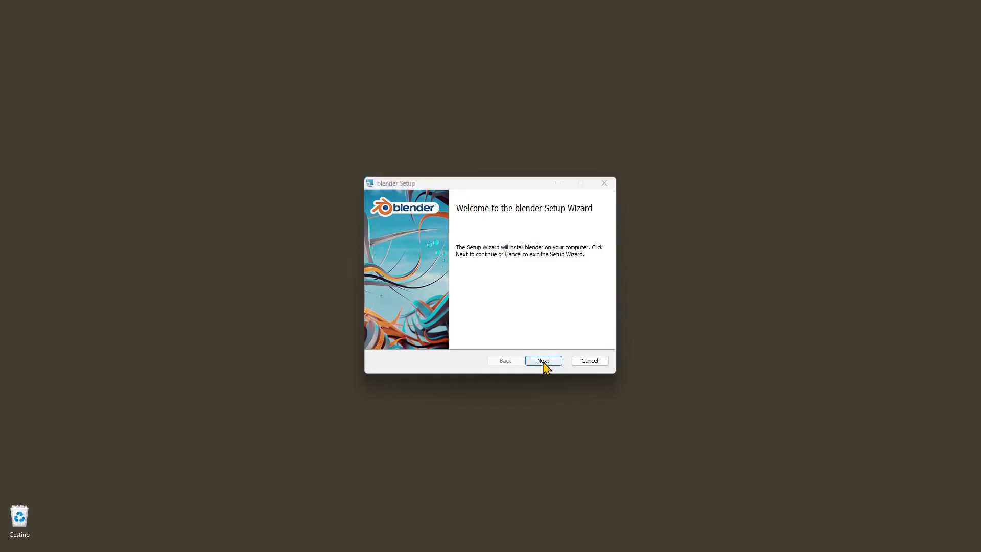
click(422, 337)
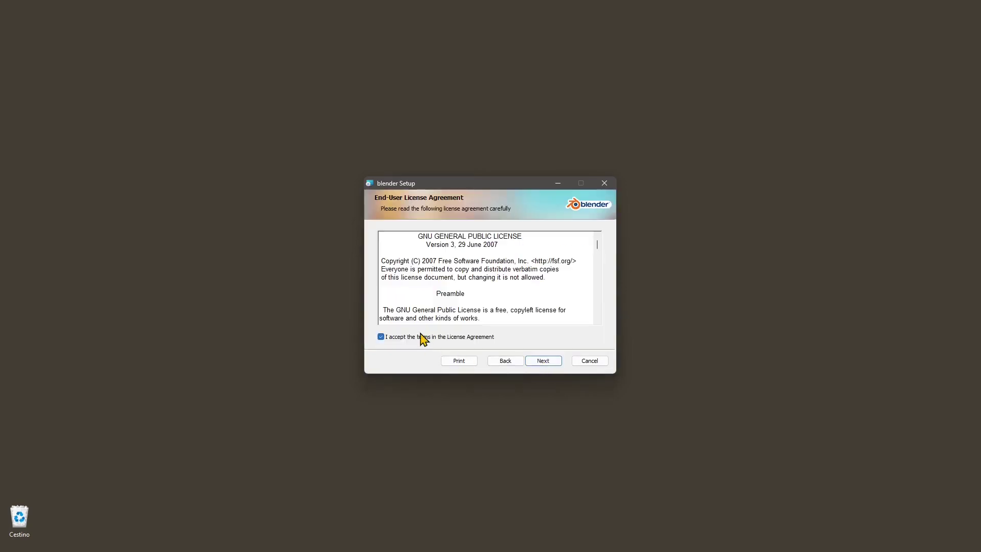
click(548, 364)
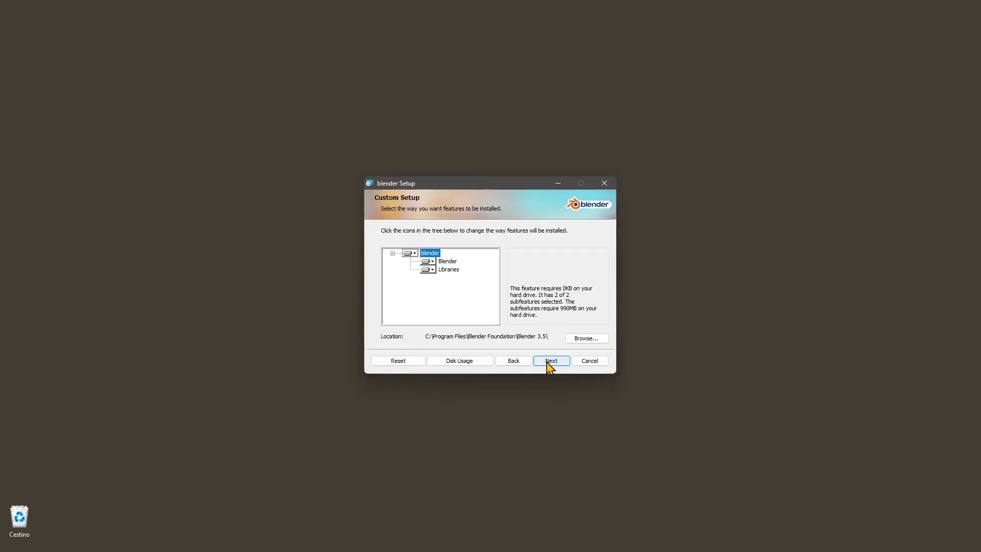
click(547, 364)
click(548, 363)
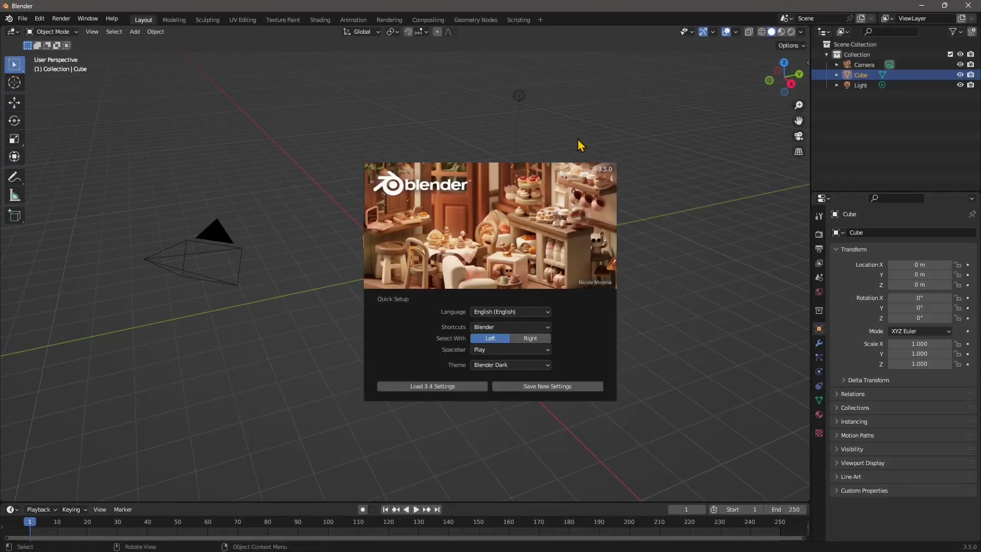
Step: Review the language and theme lists, keeping English and Blender Dark
click(482, 314)
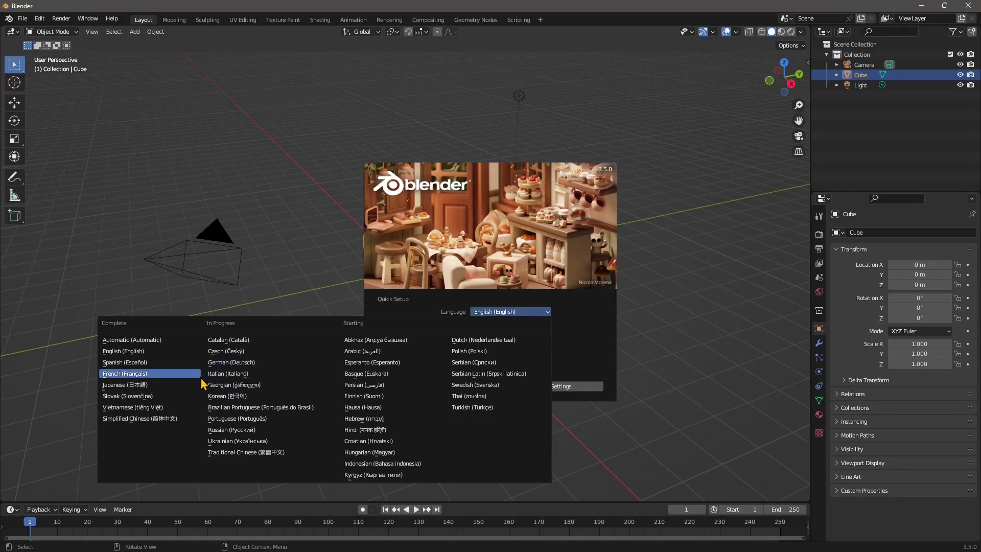
click(127, 351)
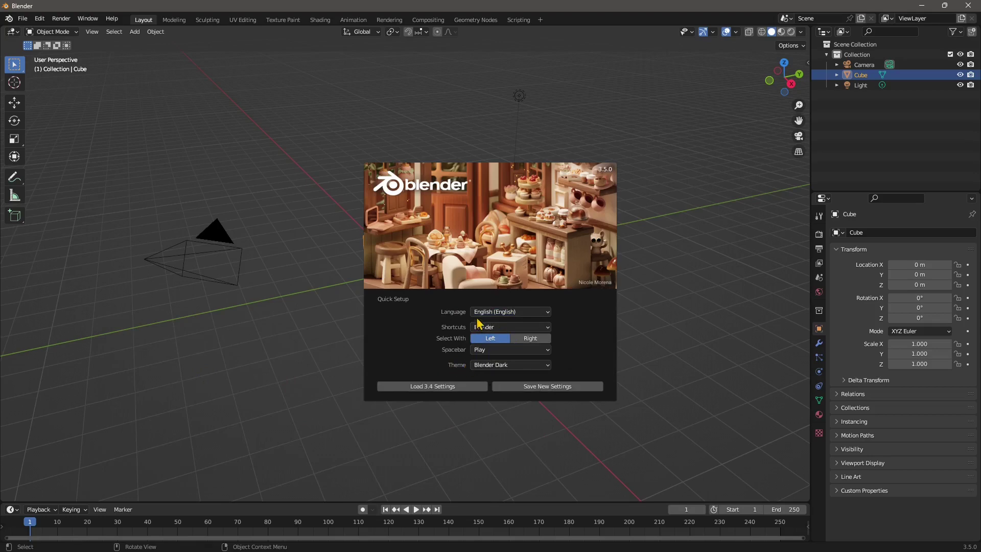
click(491, 365)
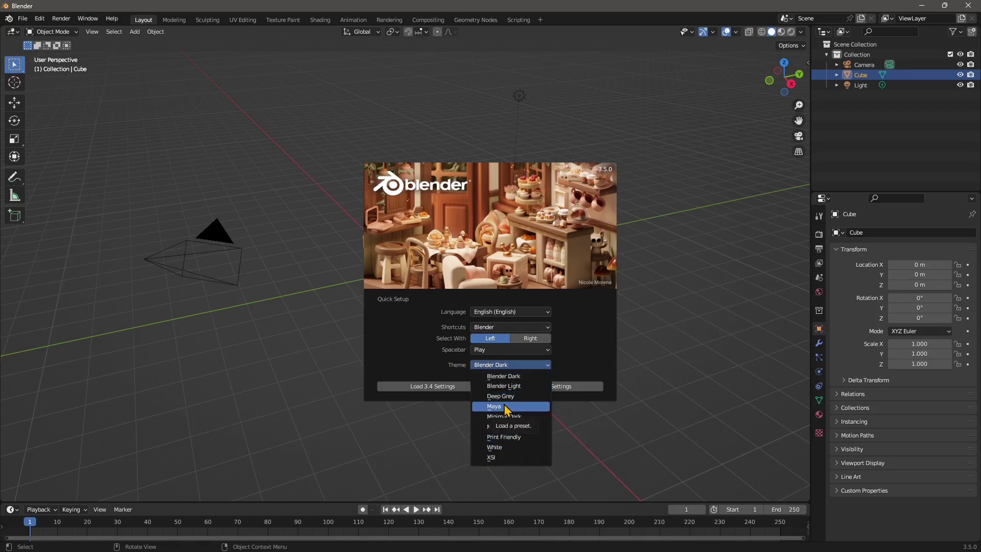
click(496, 377)
Step: Change the Quick Setup spacebar action from Play to Tools
click(488, 349)
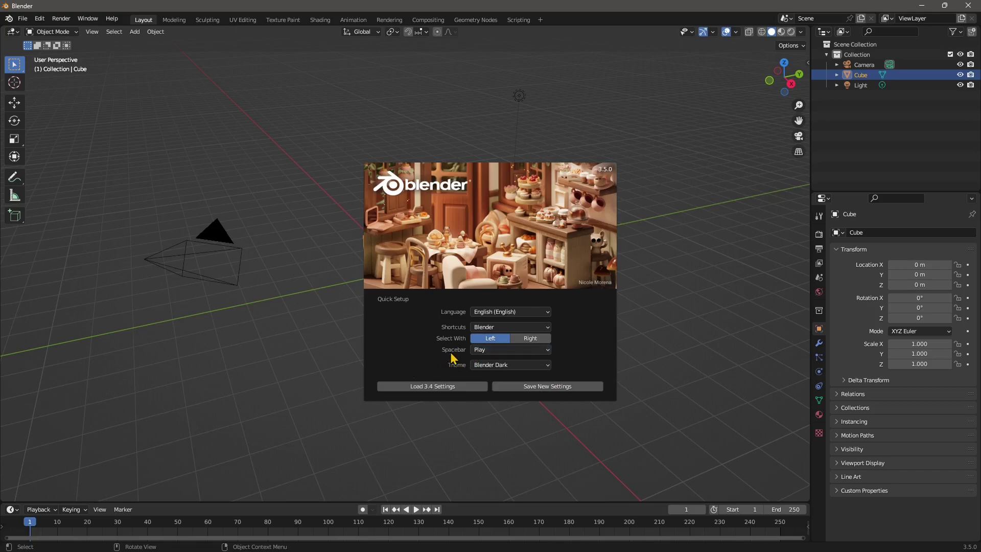
click(487, 352)
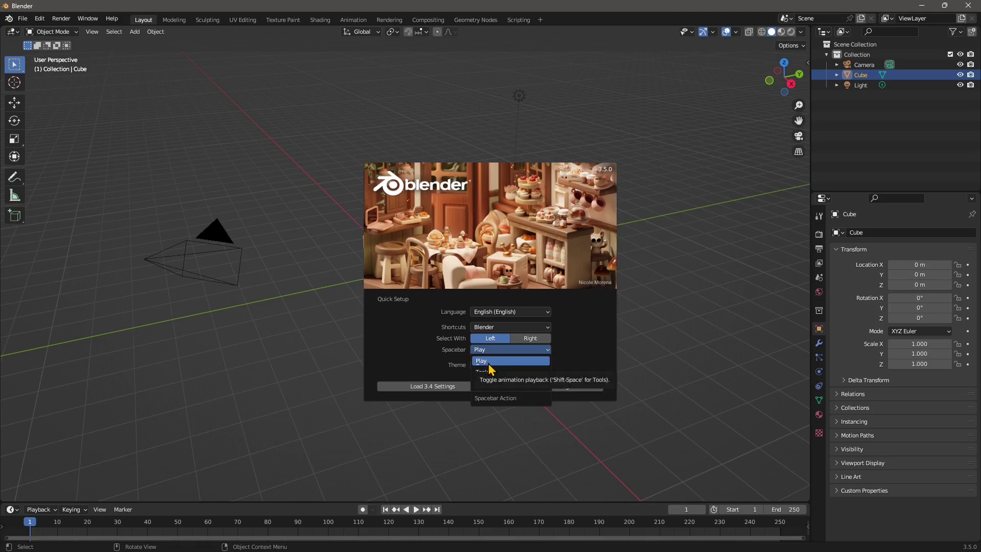
click(489, 363)
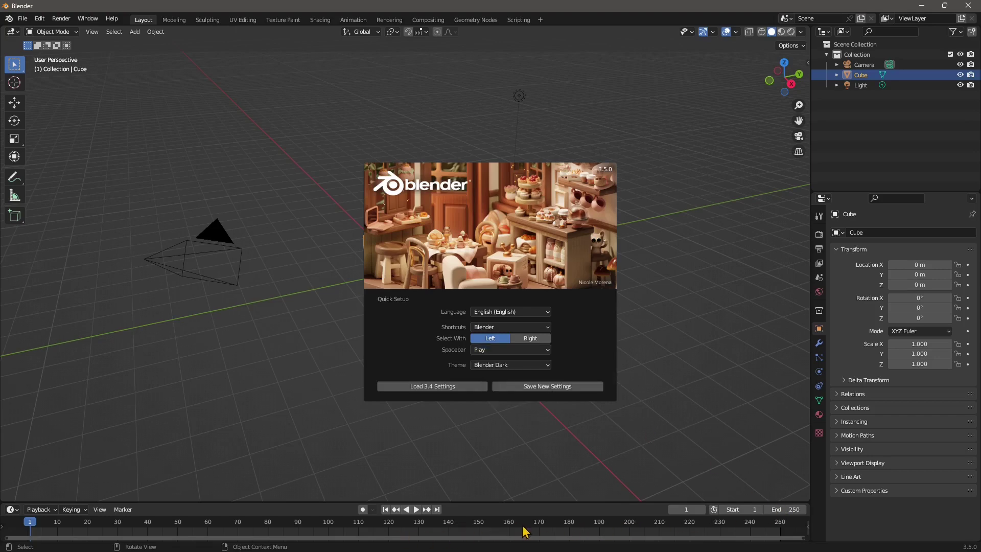
click(498, 351)
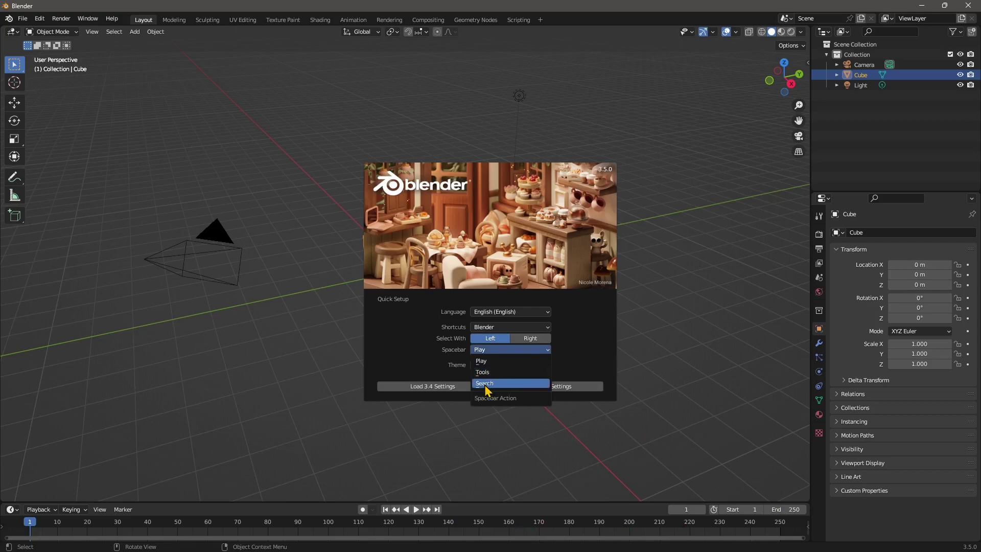
click(483, 372)
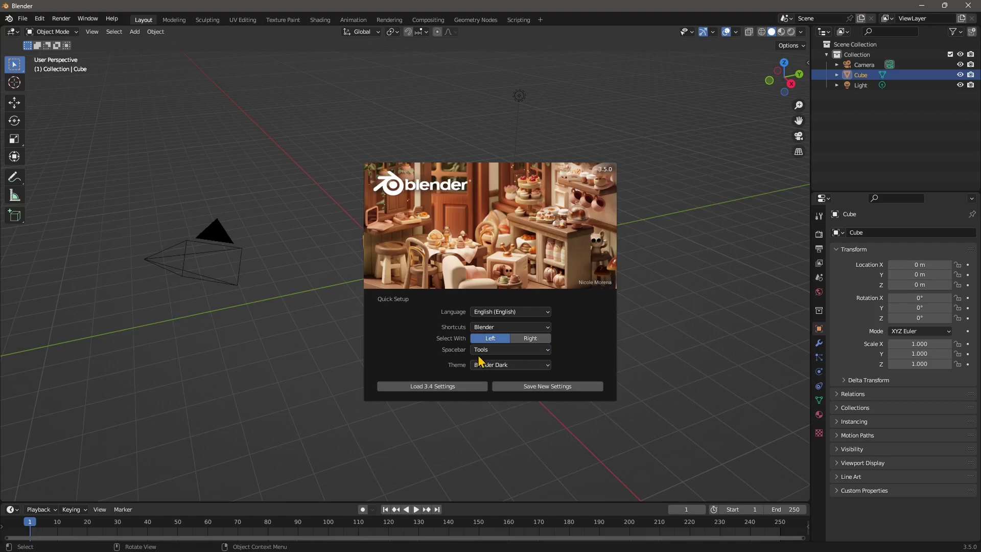
click(479, 351)
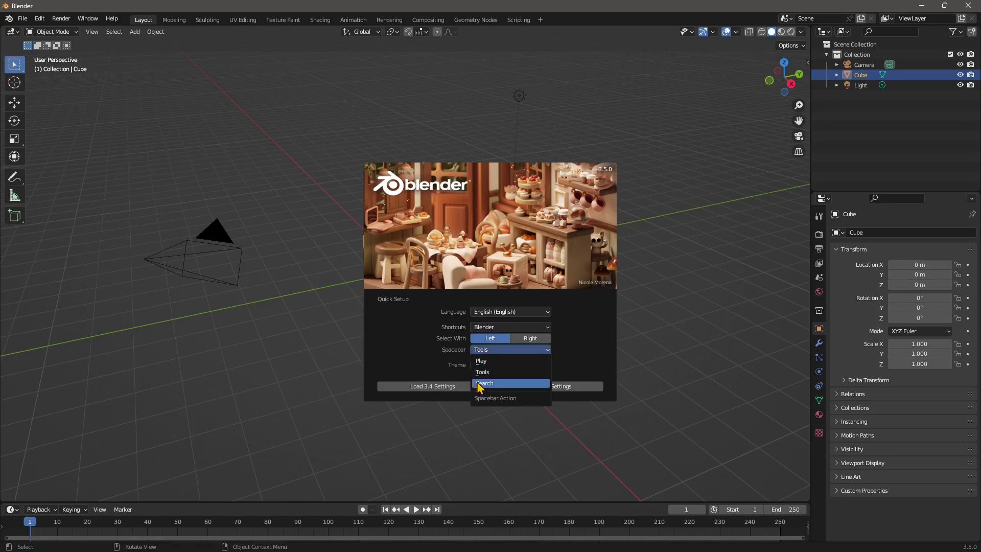
click(481, 351)
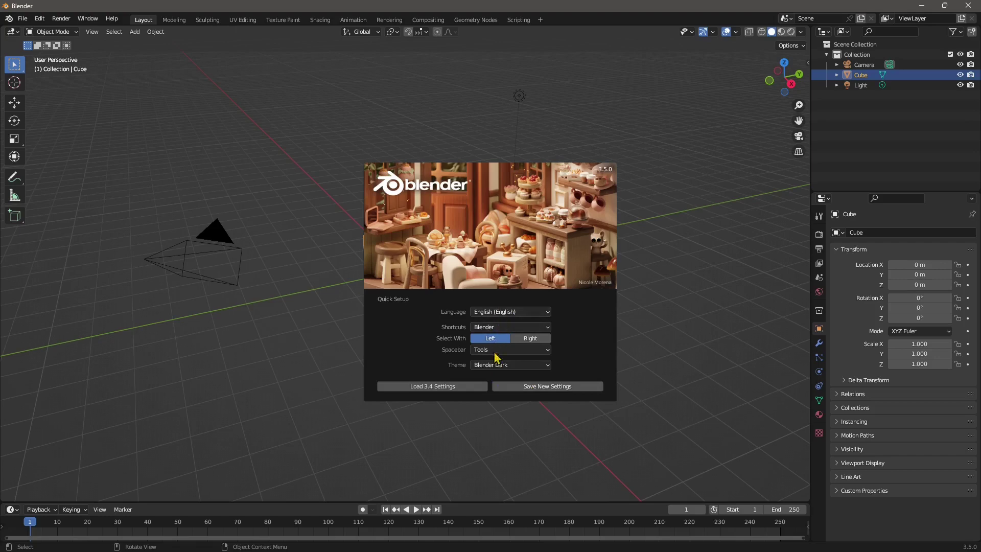
Step: Dismiss the splash screen and call up the Shift+Space tool picker
click(483, 422)
middle_drag(378, 393, 464, 389)
key(shift+space)
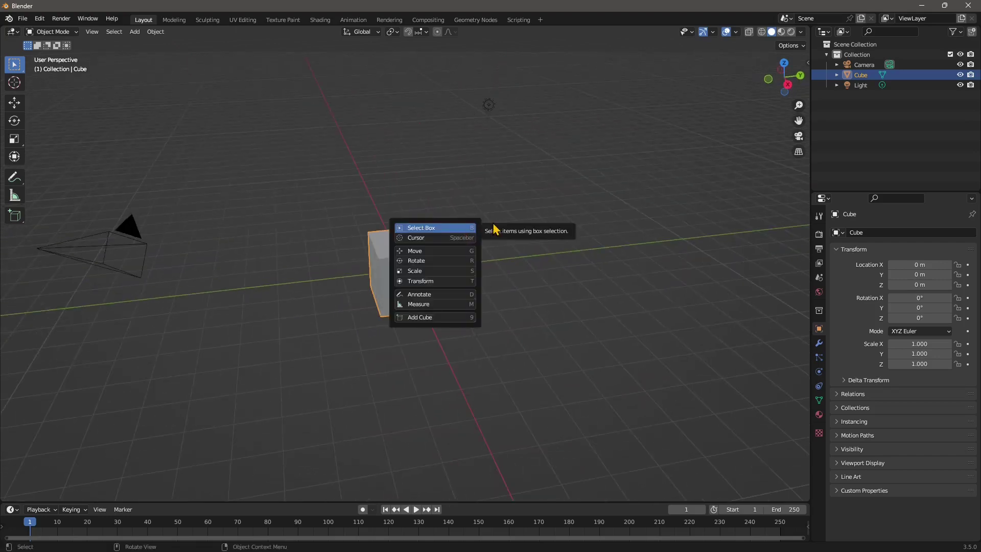
key(shift+space)
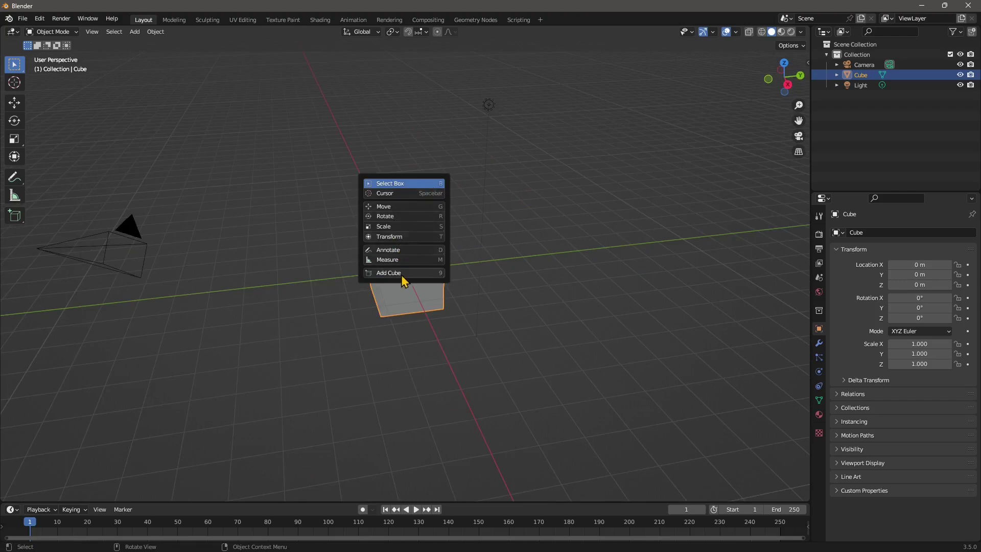
key(shift+space)
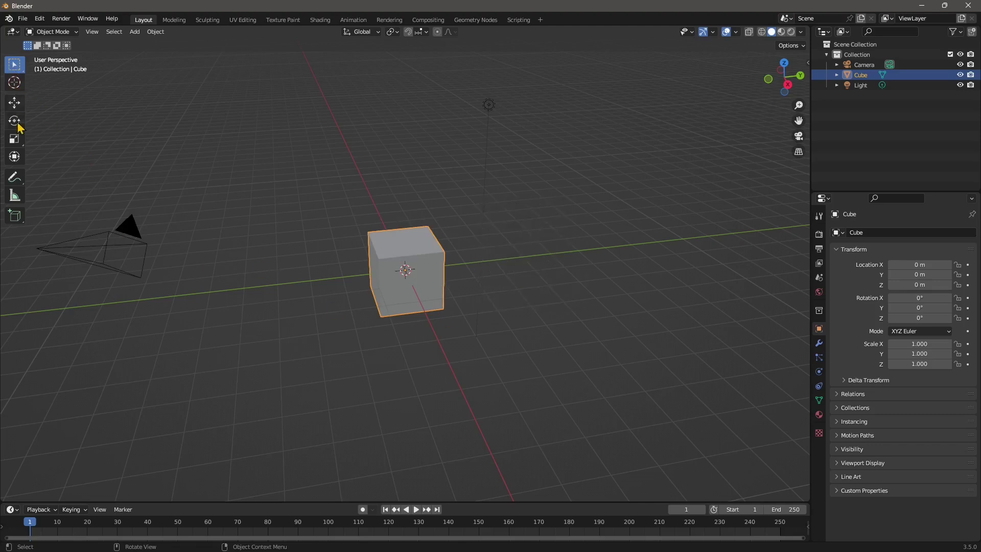
key(shift+space)
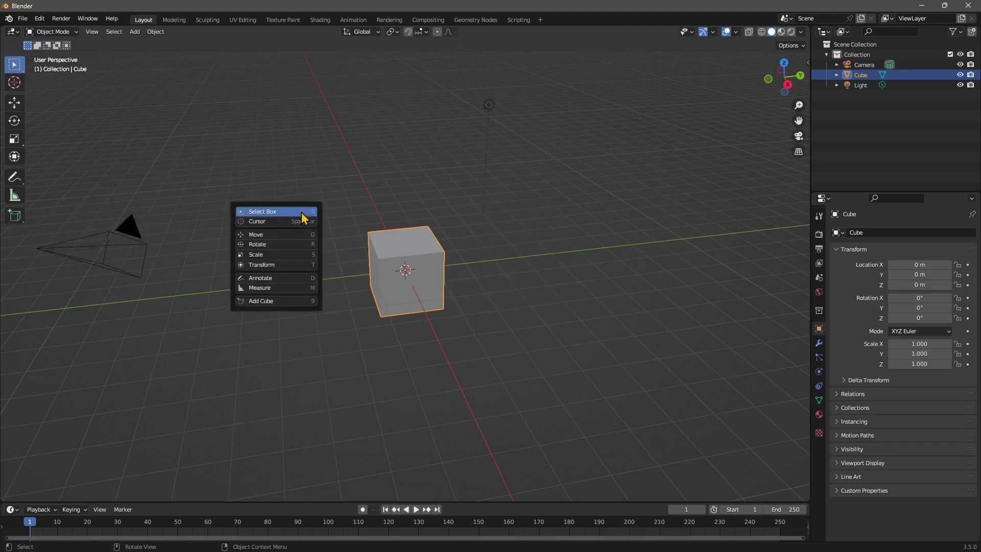
Step: Choose the Cursor tool and collapse the tool shelf
click(281, 221)
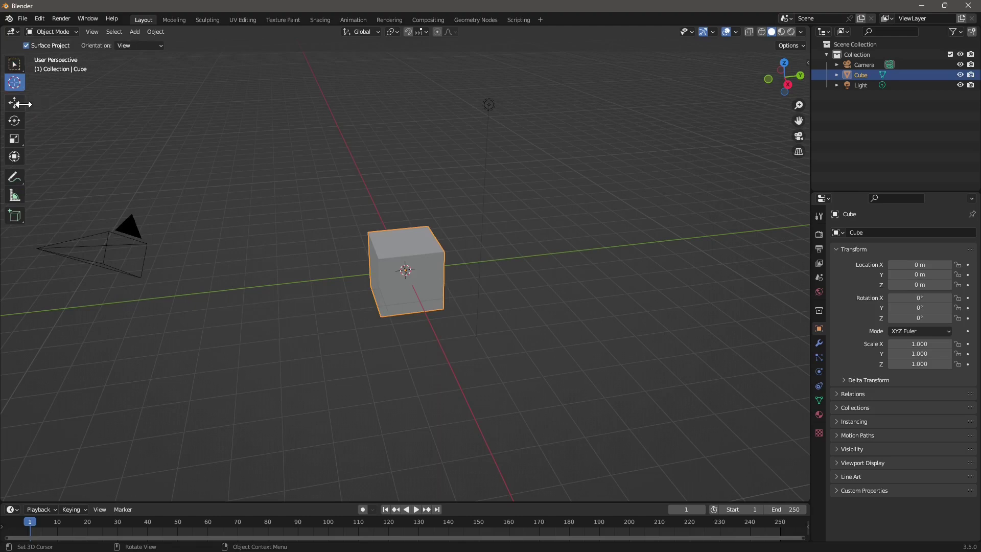
drag(26, 107, 5, 113)
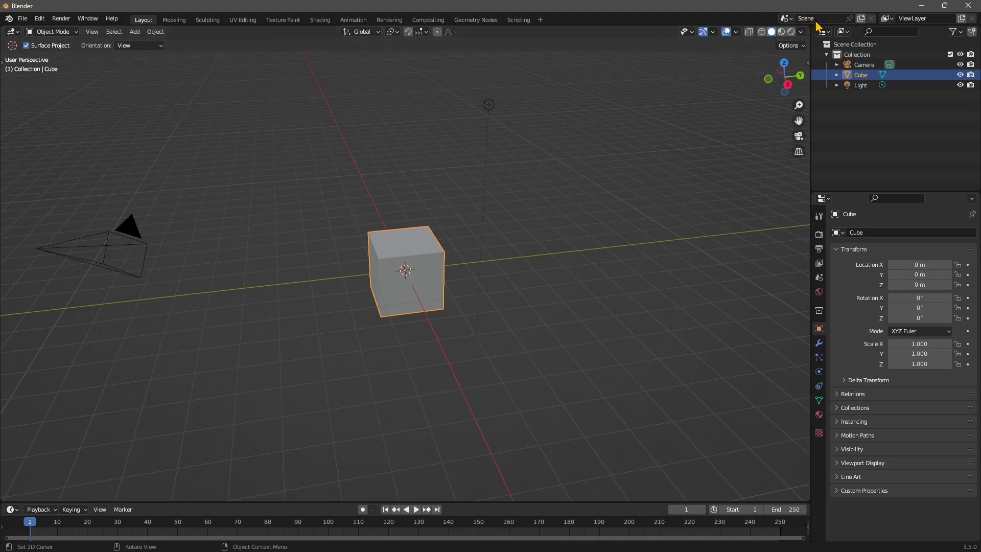
click(93, 32)
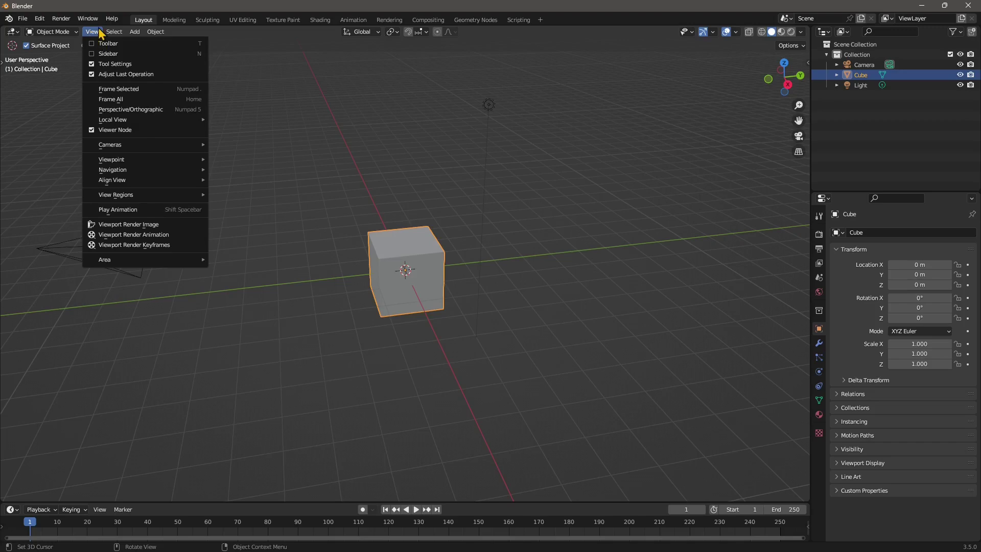
click(94, 33)
click(94, 34)
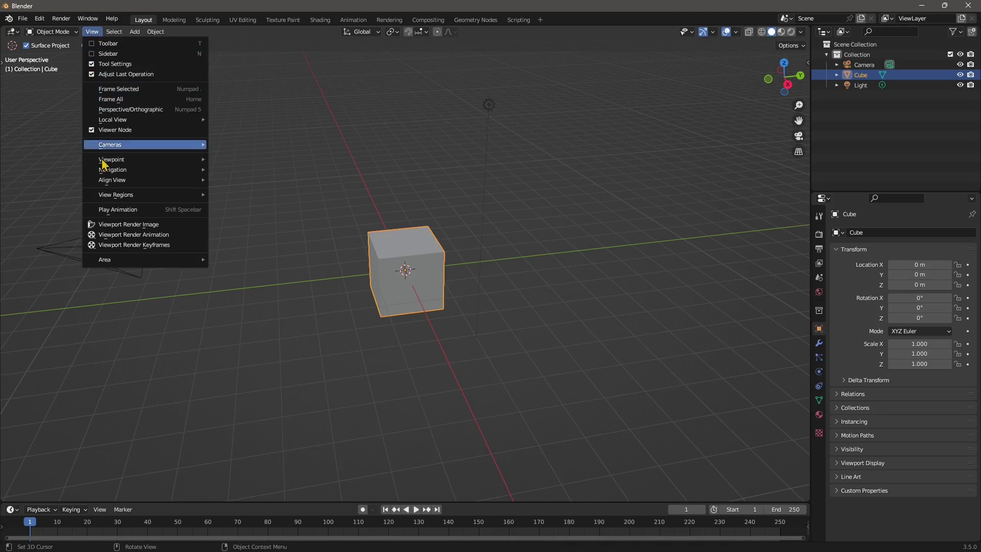
mouse_move(116, 262)
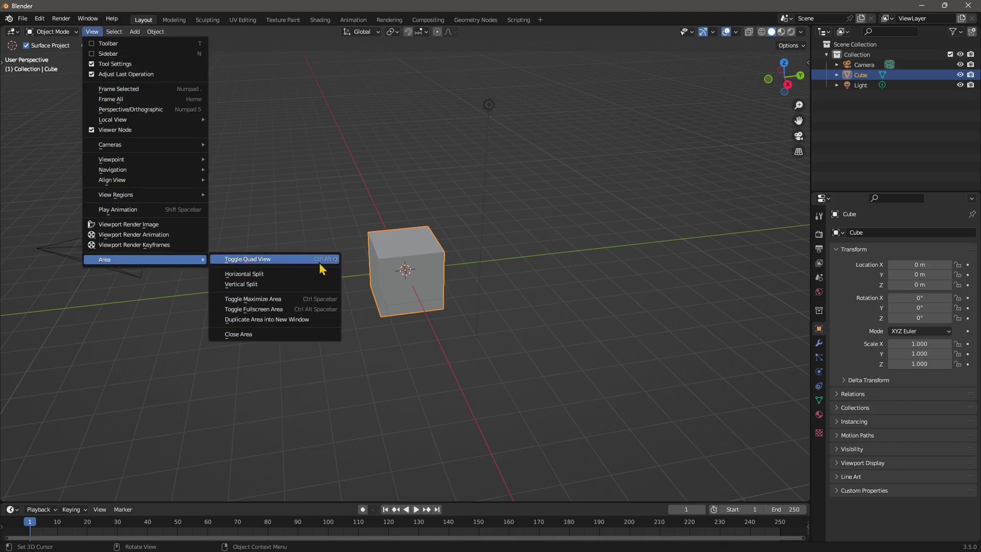
click(252, 260)
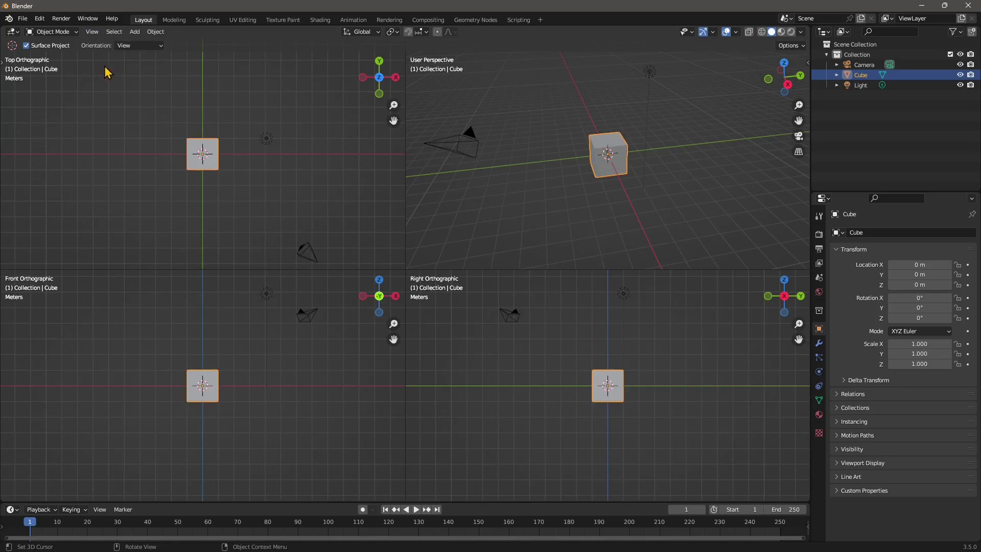
click(92, 32)
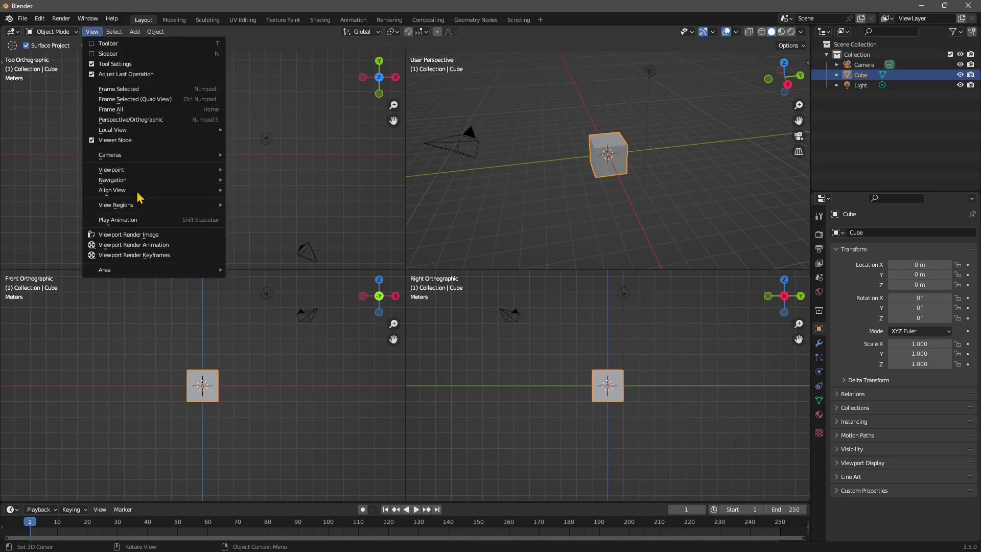
mouse_move(139, 275)
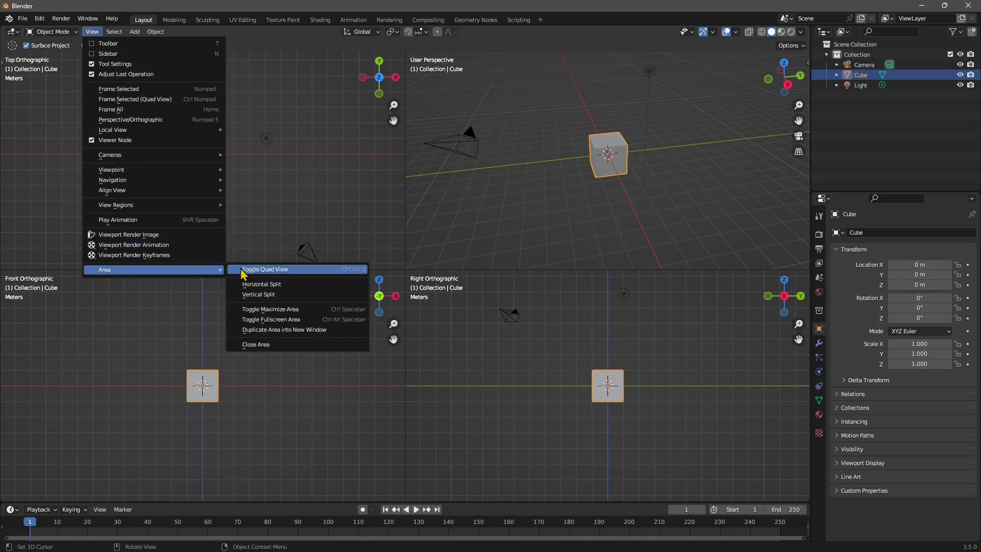
click(281, 270)
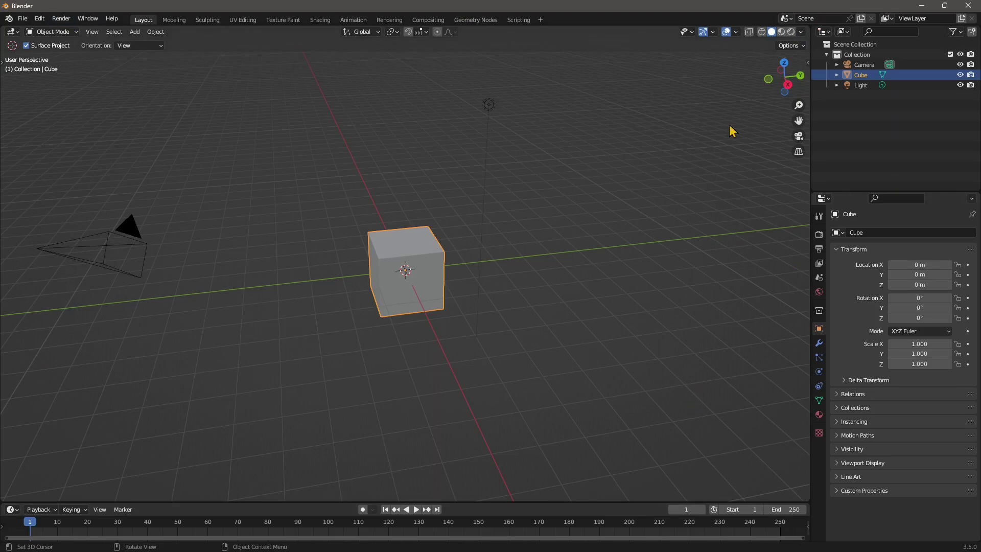
Step: Split the viewport vertically, then split each half horizontally into a 2×2 grid
right_click(809, 28)
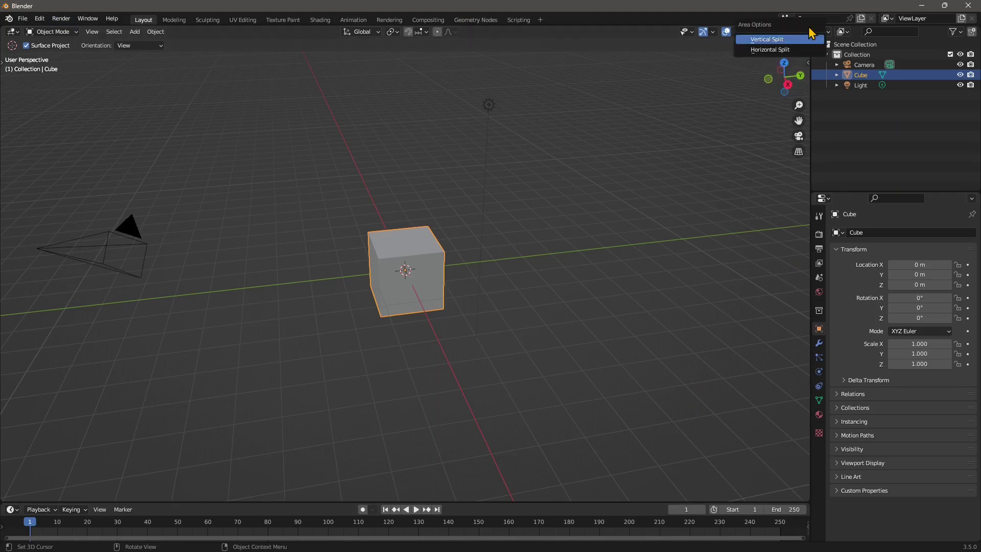
click(767, 43)
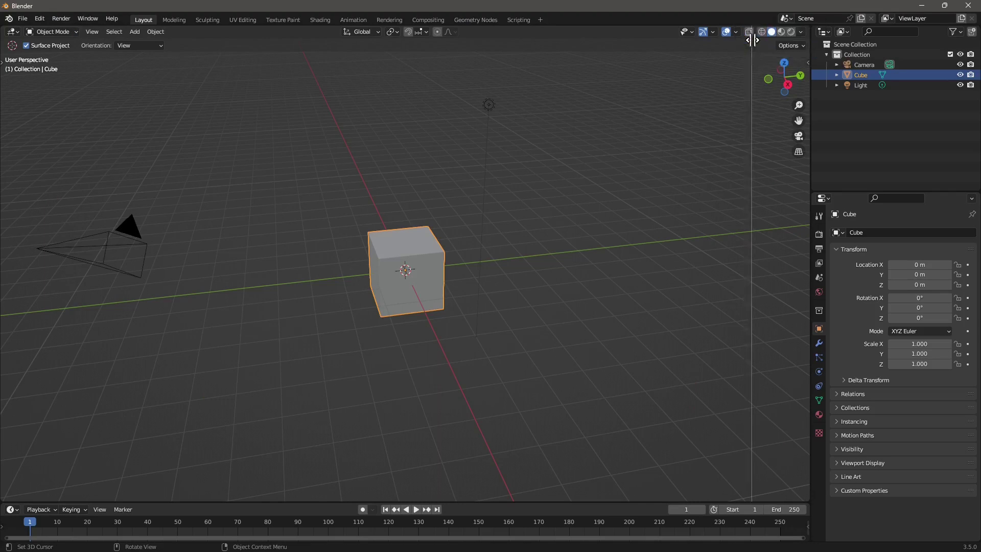
click(401, 291)
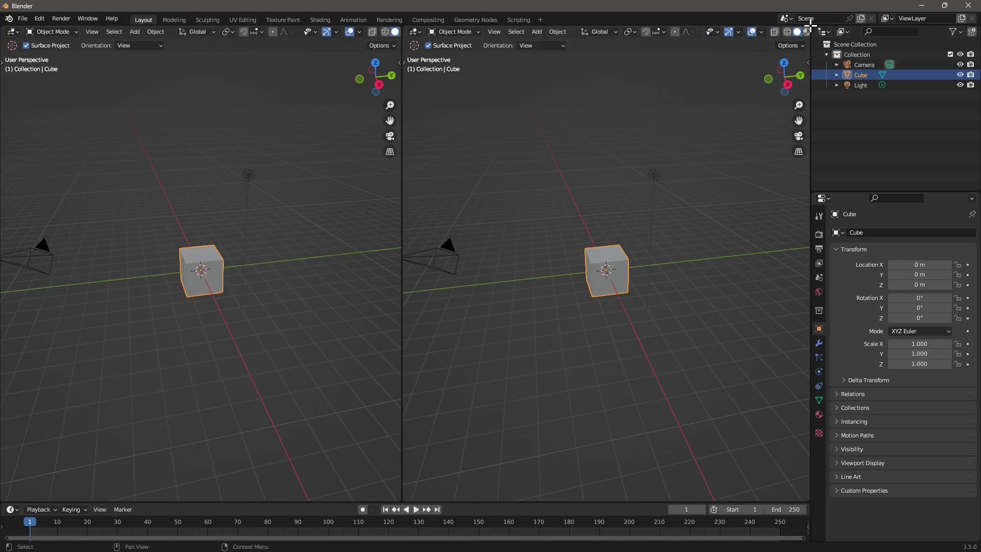
right_click(811, 24)
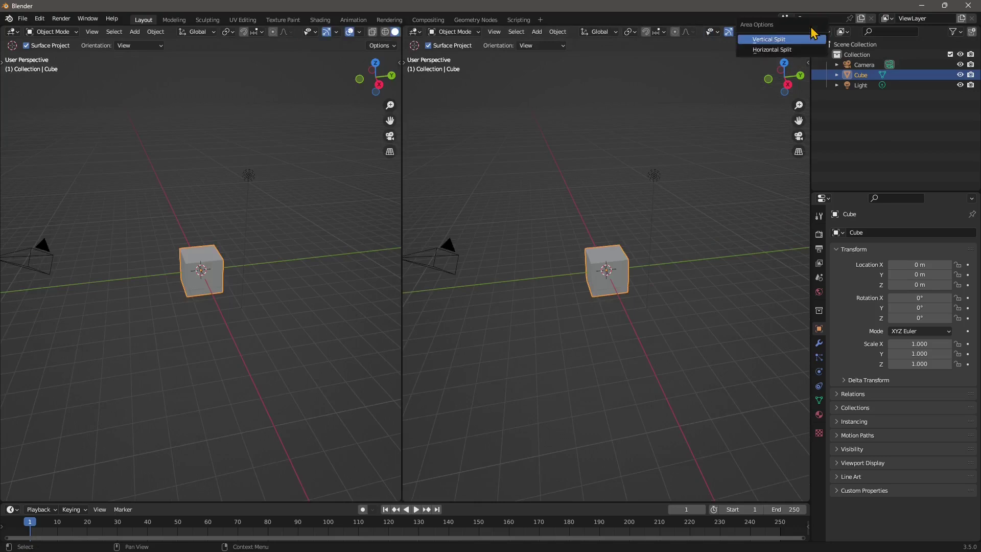
click(773, 50)
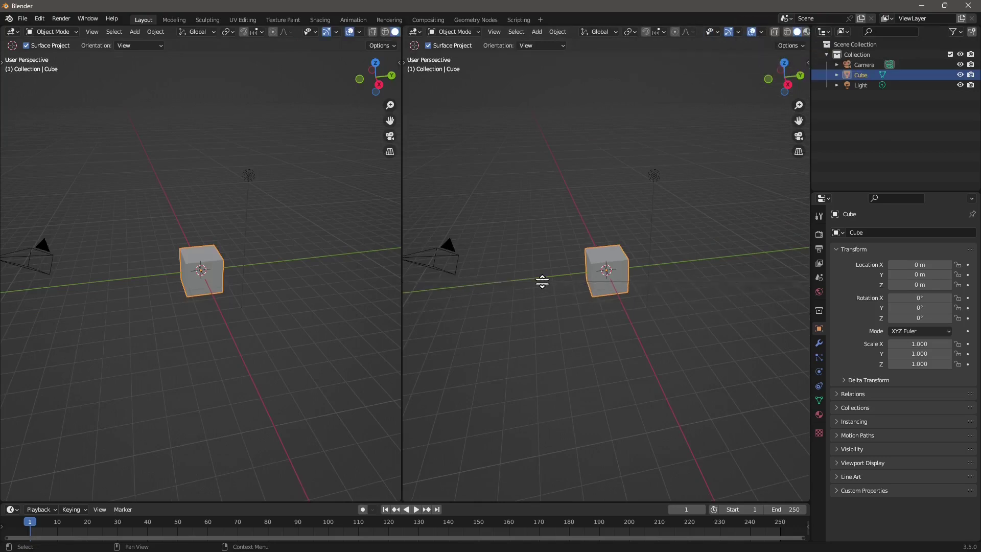
click(555, 281)
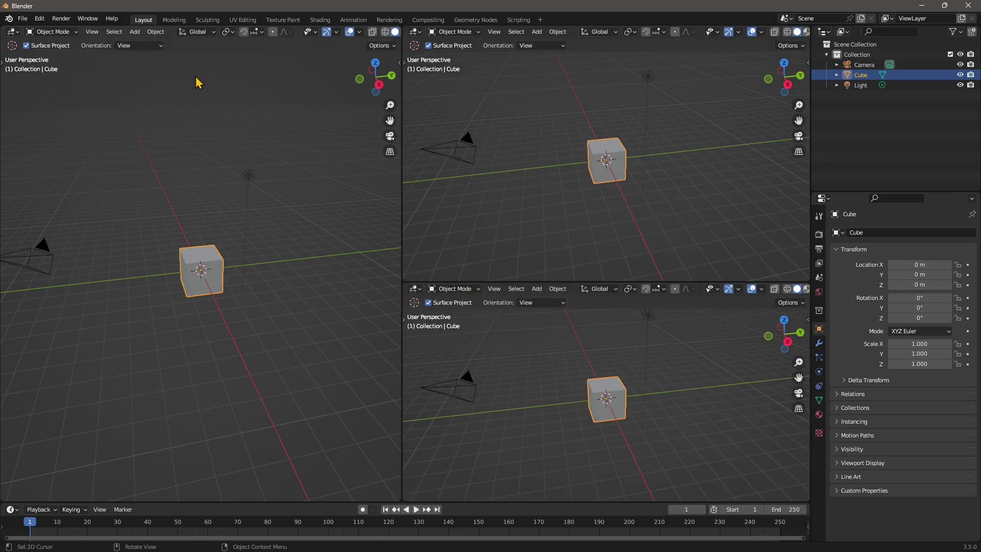
right_click(401, 25)
click(377, 50)
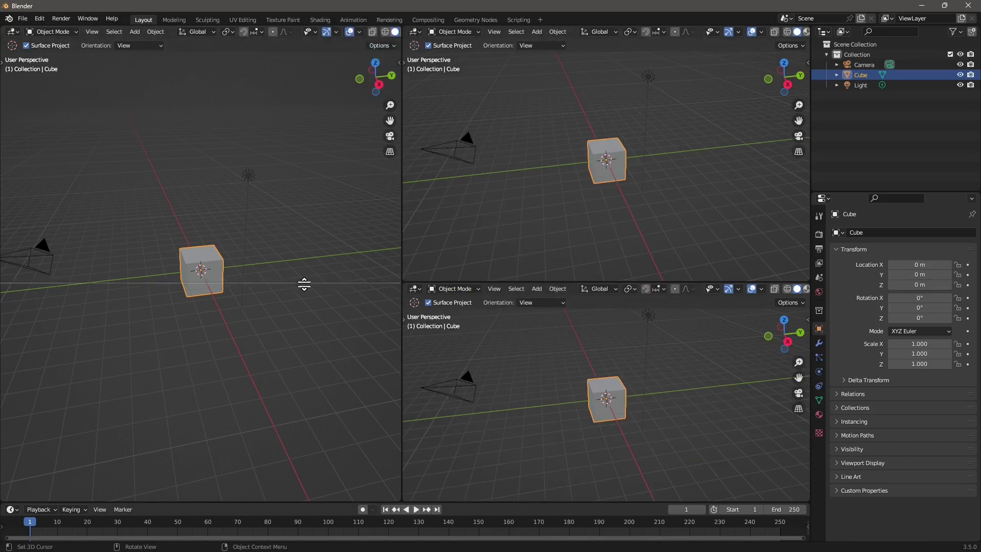
click(310, 279)
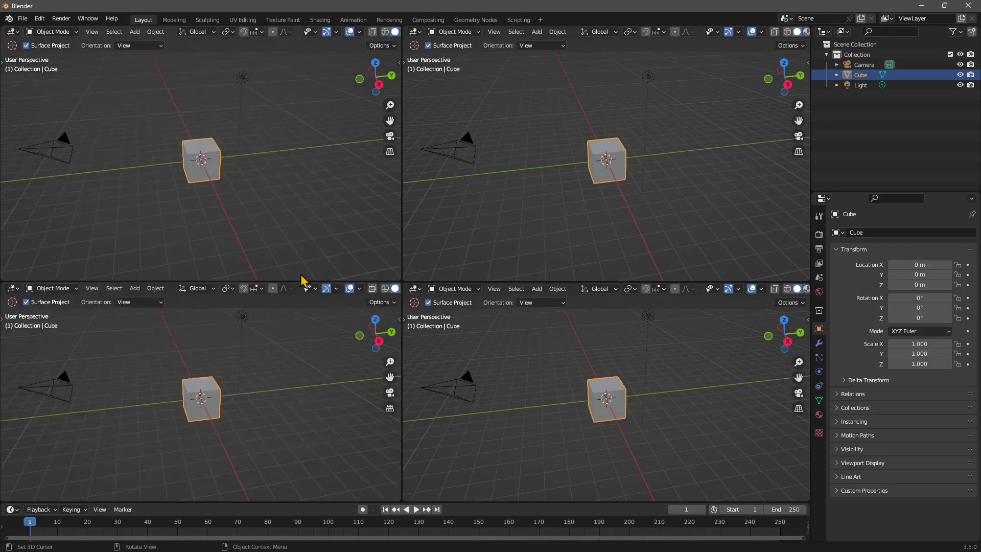
Step: Make the top-left viewport a wireframe Top Orthographic view
middle_drag(305, 197, 339, 125)
scroll(355, 29, down, 2)
scroll(347, 28, down, 1)
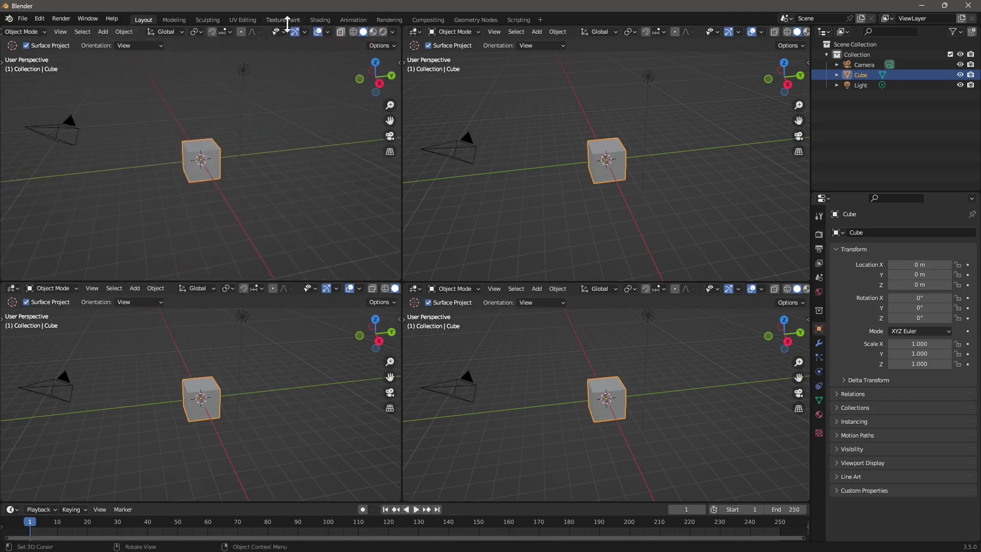
scroll(190, 33, up, 3)
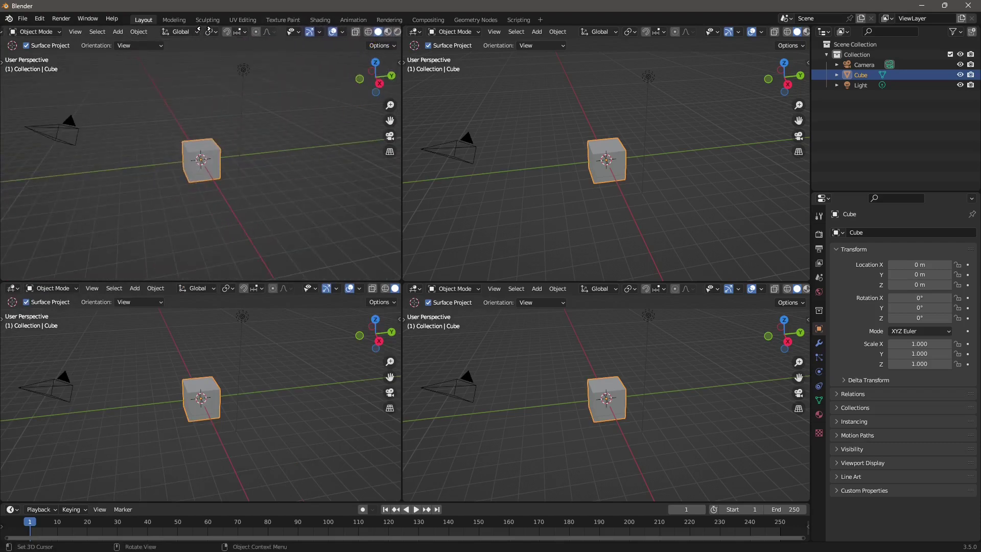
scroll(229, 31, down, 3)
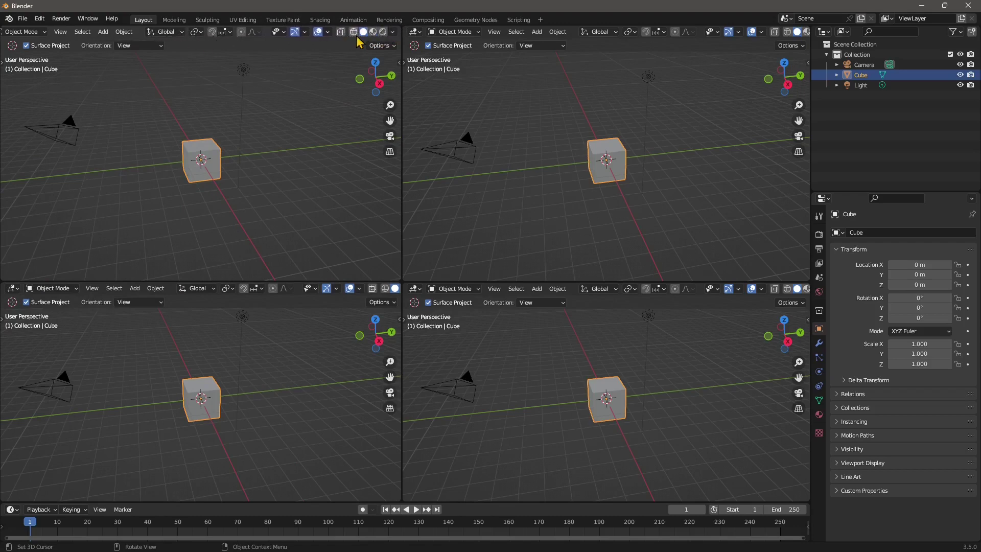
click(357, 36)
scroll(180, 186, up, 4)
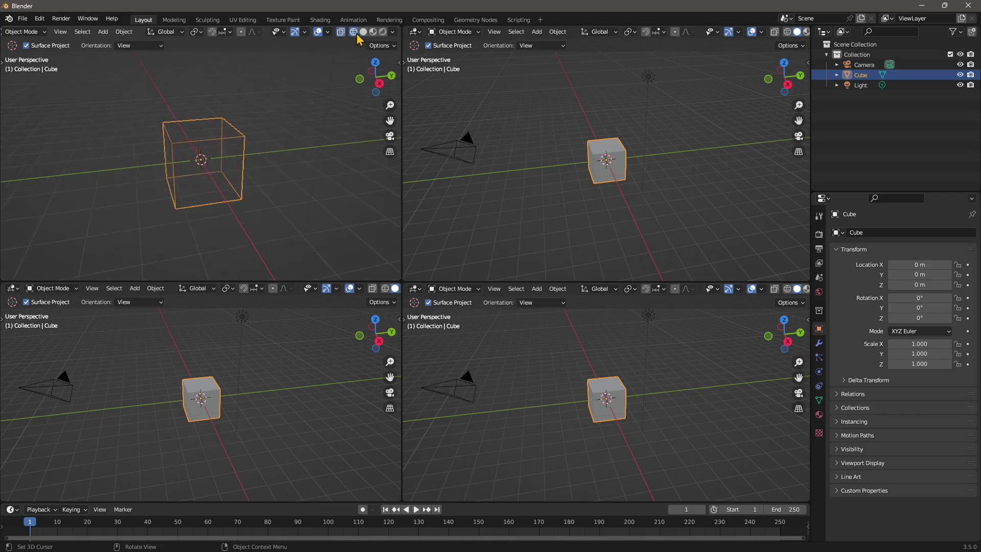
click(376, 63)
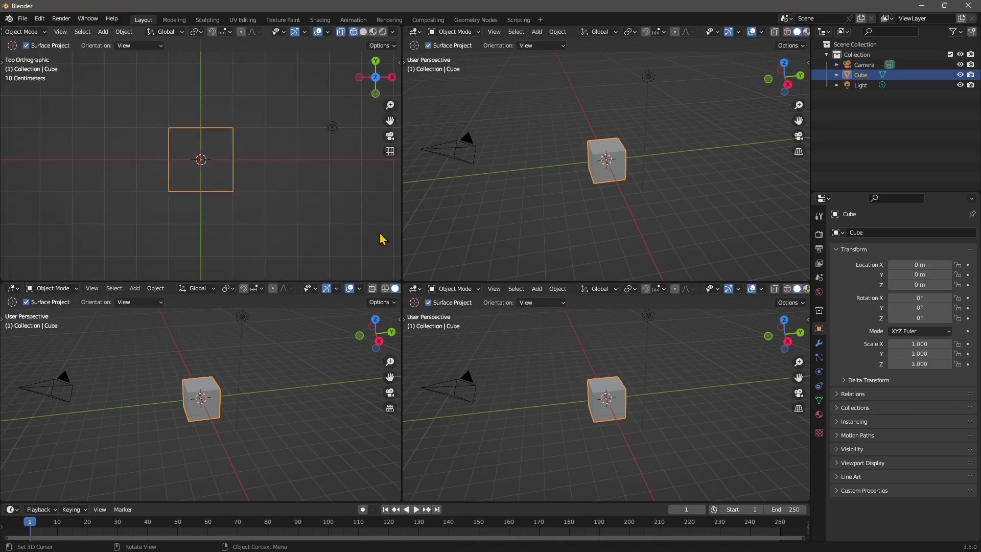
Step: Set the lower-left to Right and upper-right to Front Orthographic, both in wireframe
middle_drag(361, 367, 373, 332)
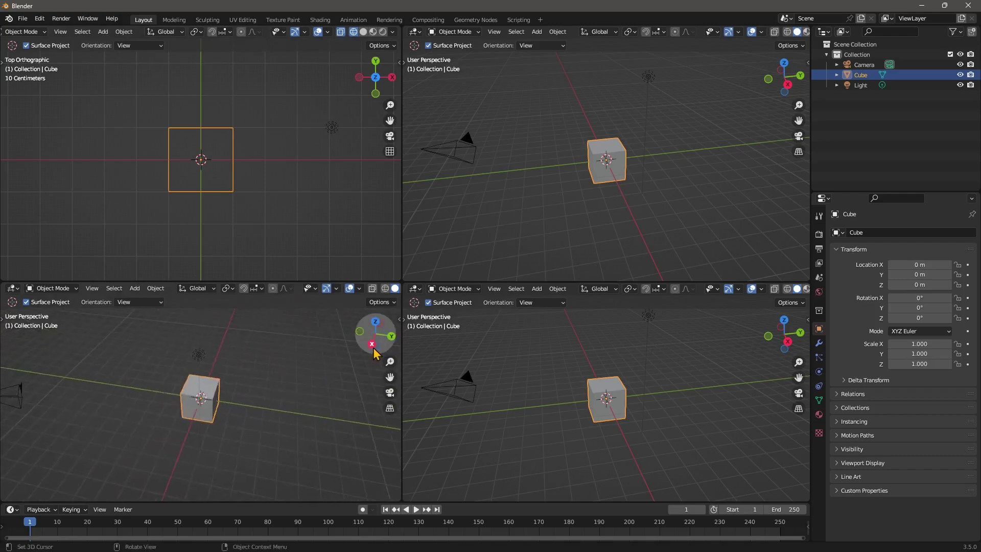
click(372, 344)
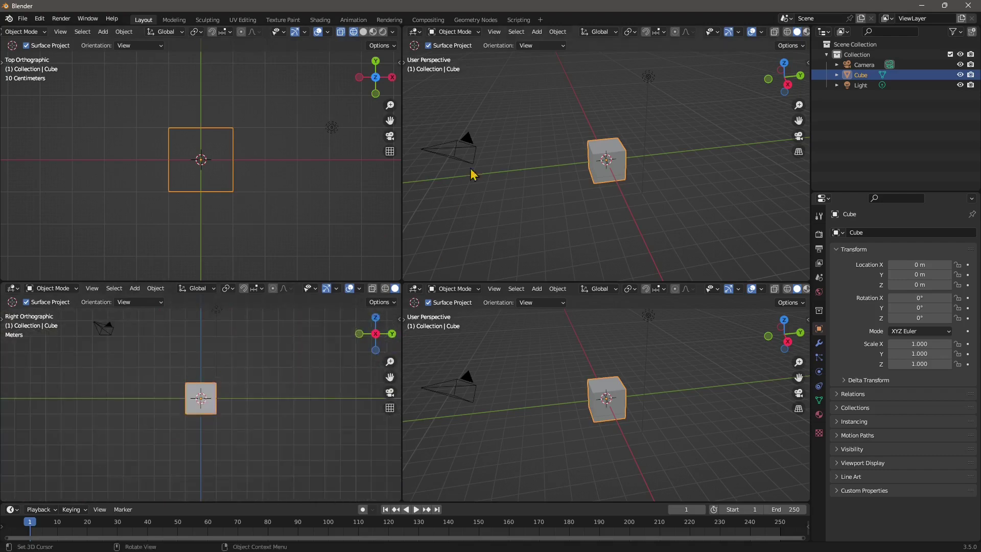
click(770, 80)
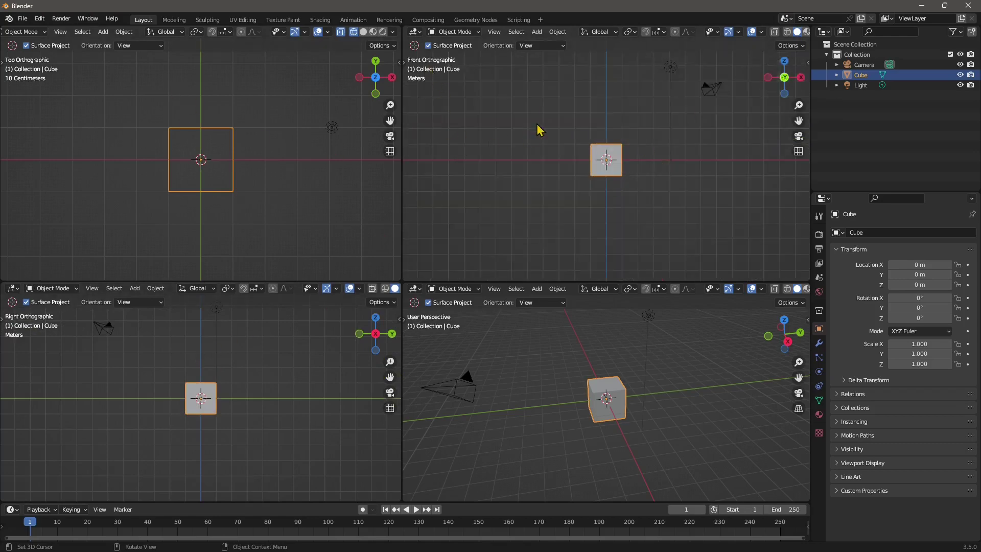
click(787, 31)
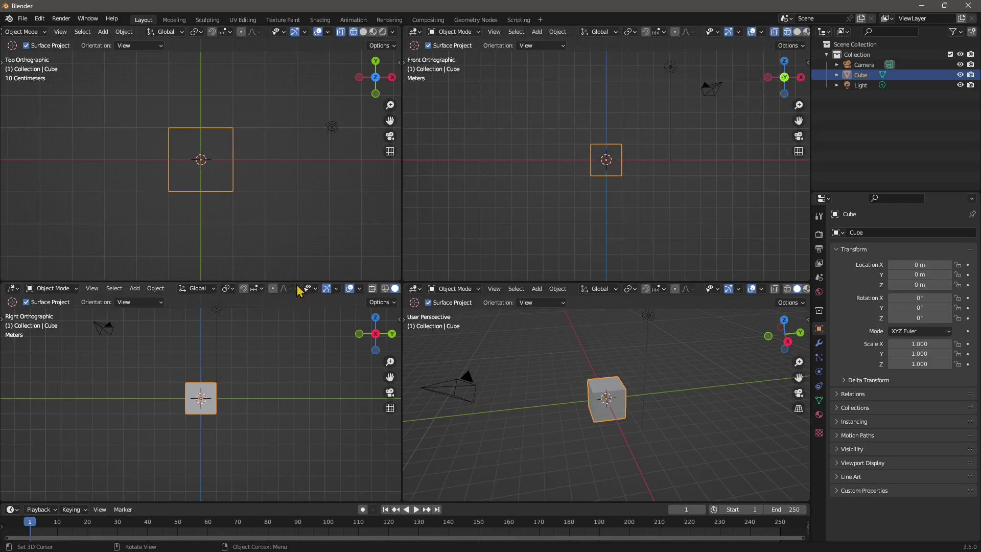
click(385, 289)
Step: Reposition the 3D cursor, then orbit and zoom in the perspective viewport
click(295, 374)
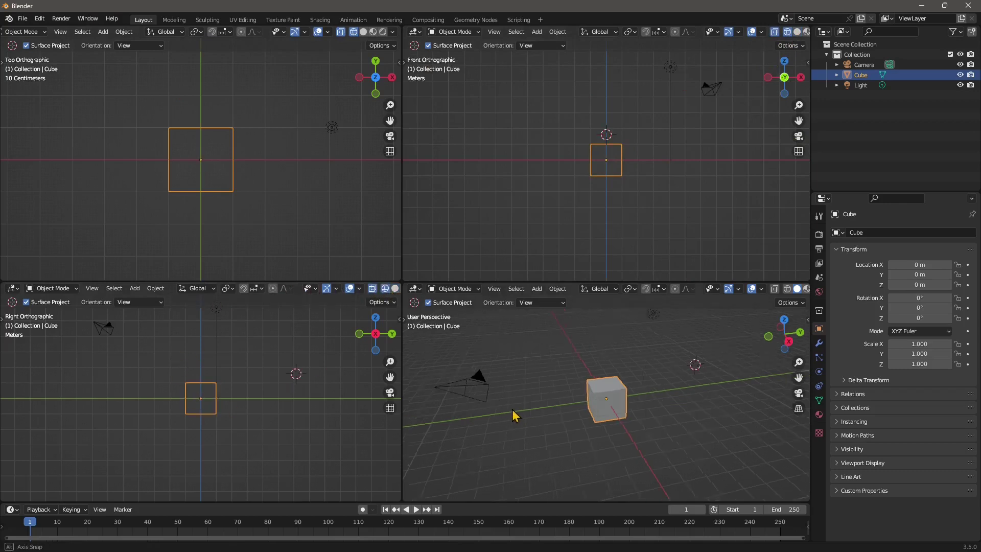
mouse_move(515, 413)
middle_down()
mouse_move(460, 400)
mouse_move(526, 407)
middle_up()
scroll(526, 407, up, 3)
scroll(552, 421, up, 2)
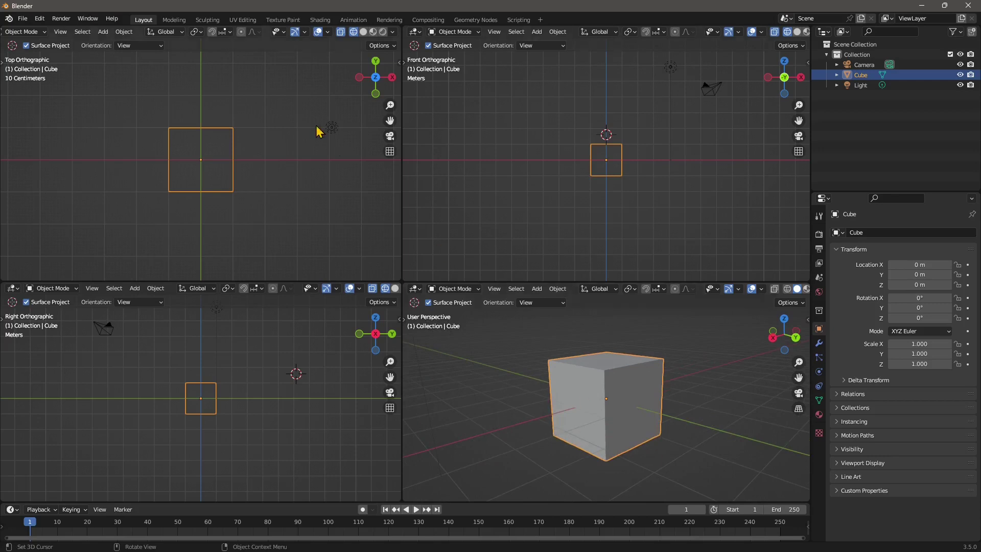
click(39, 20)
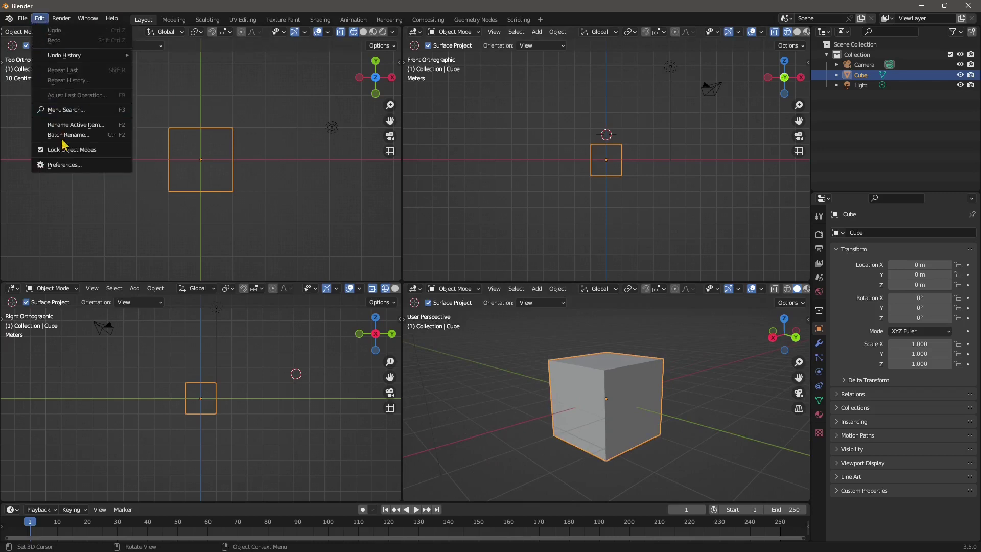
Step: Open Preferences, center the window, and scroll through the Add-ons list
click(62, 167)
drag(138, 25, 379, 128)
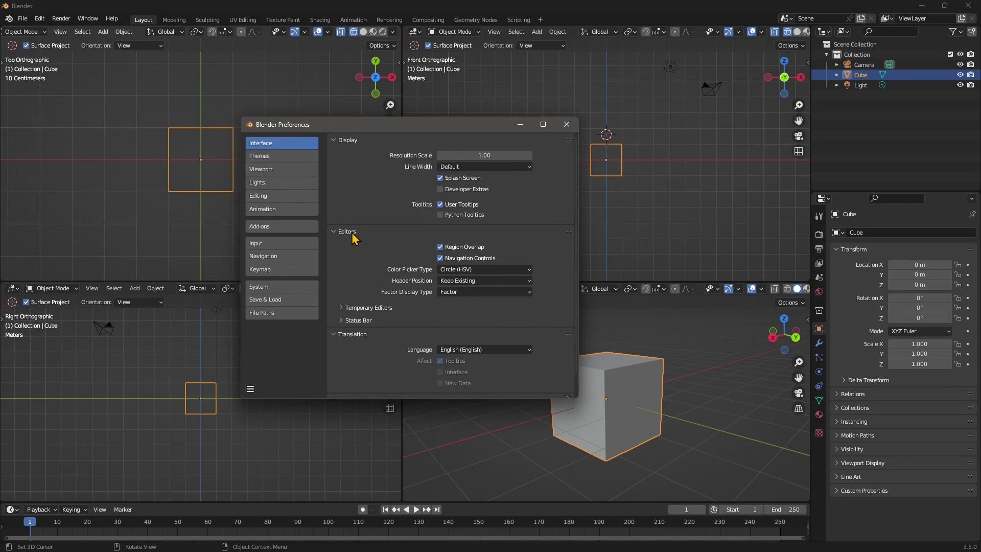
click(261, 228)
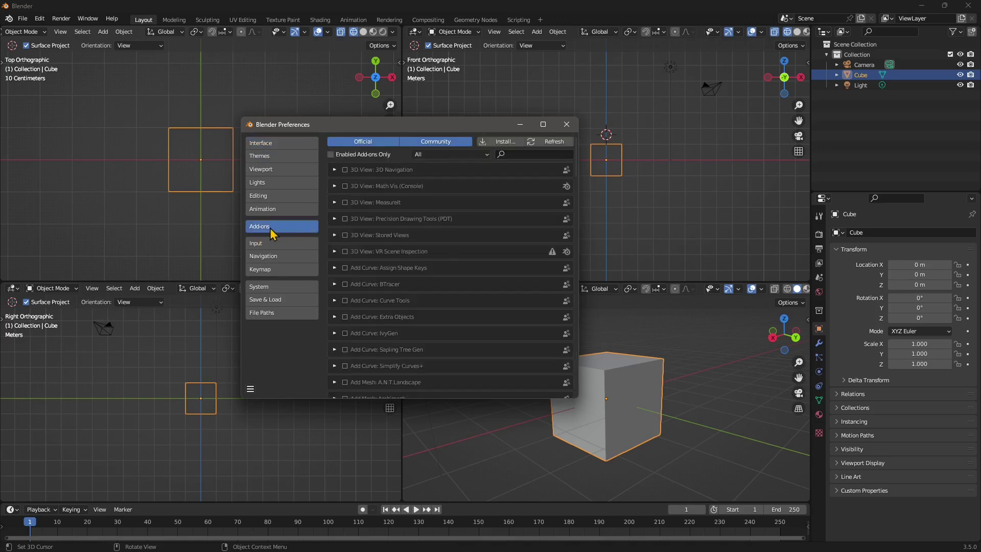
scroll(401, 291, down, 1)
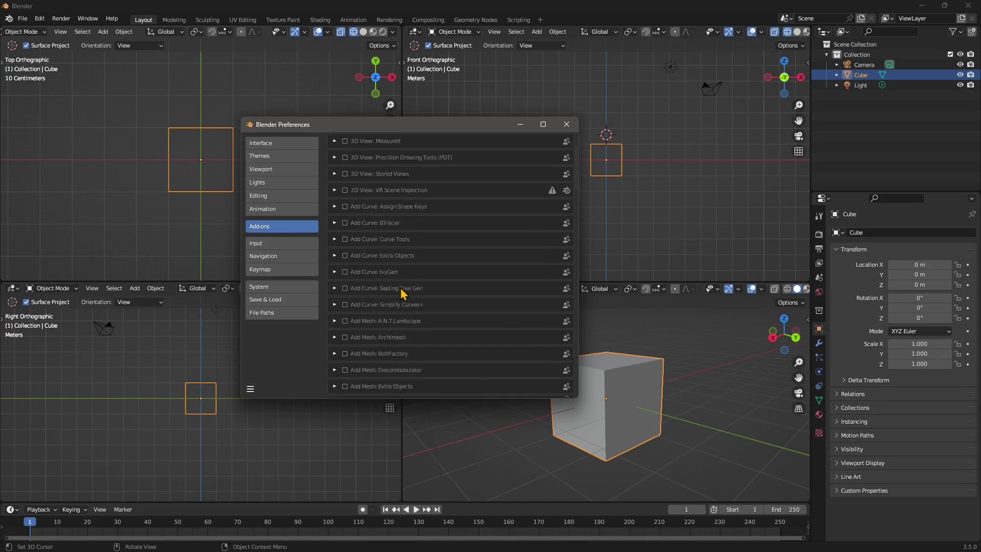
scroll(396, 300, down, 15)
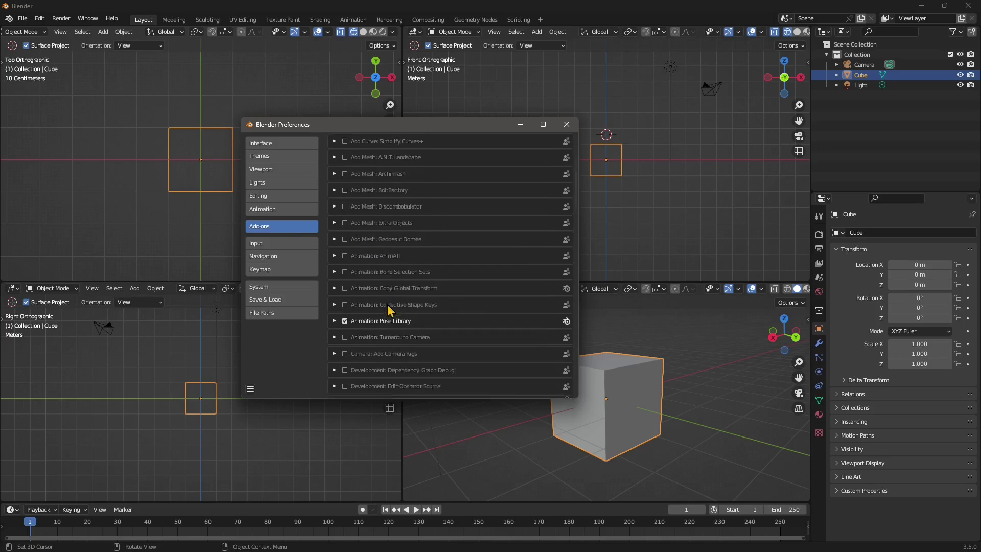
scroll(389, 305, down, 12)
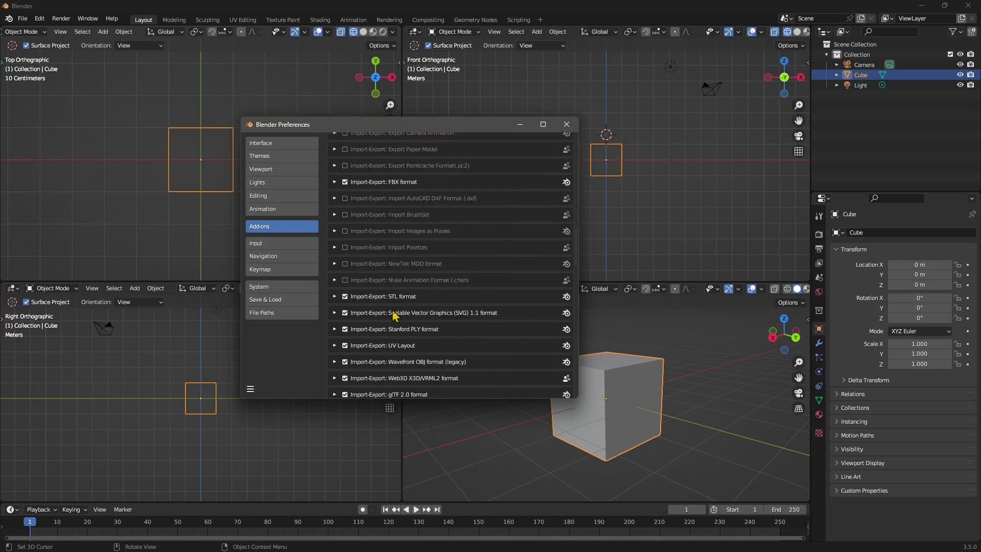
scroll(405, 319, down, 3)
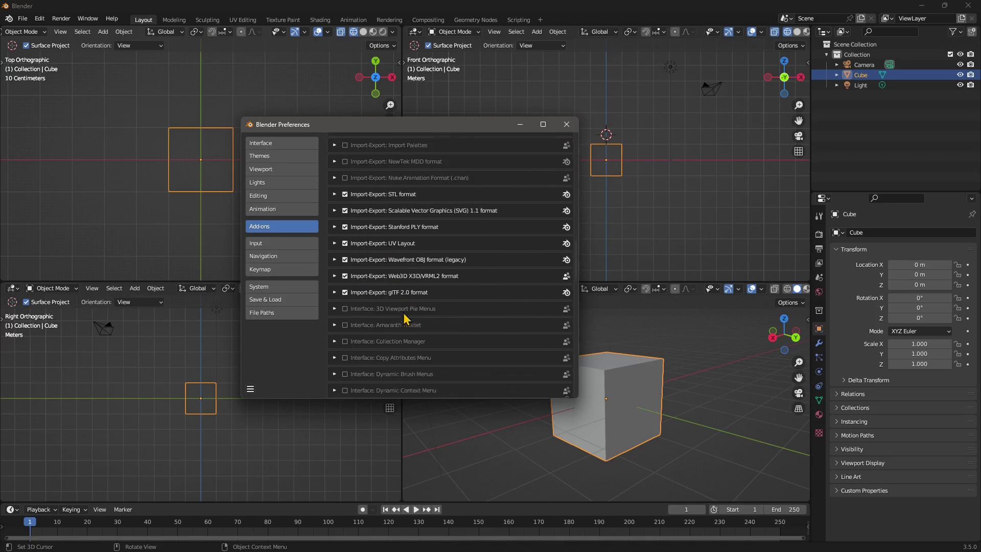
scroll(375, 304, down, 20)
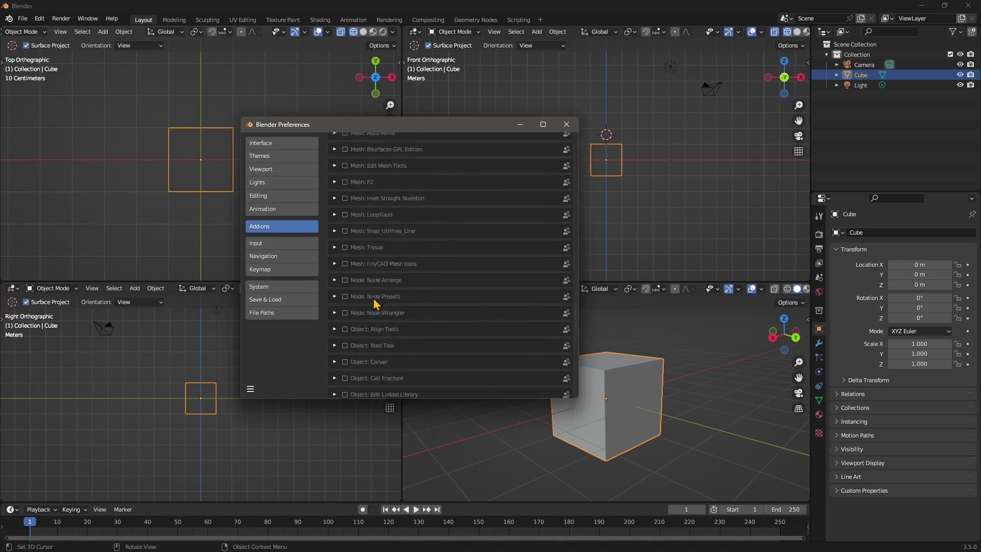
scroll(383, 299, down, 15)
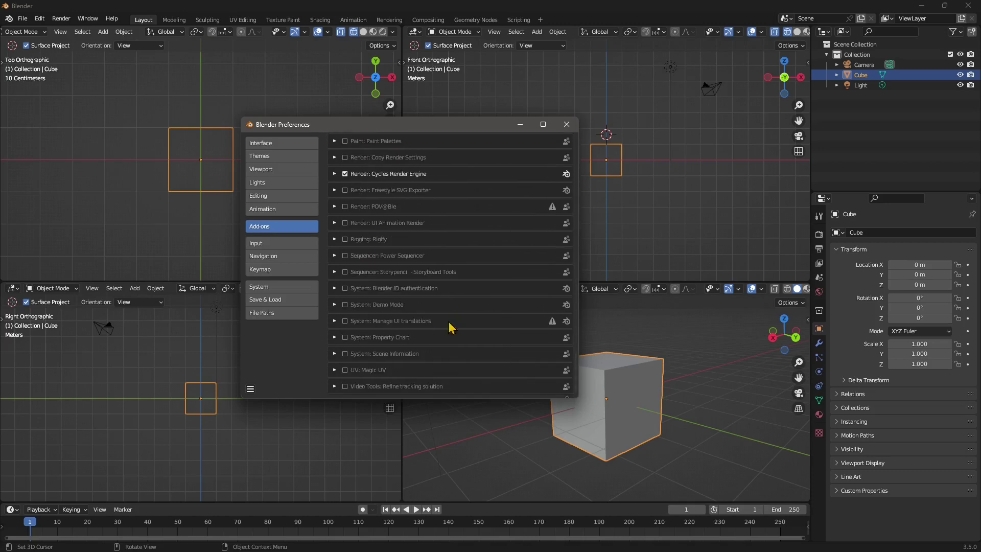
drag(574, 373, 576, 136)
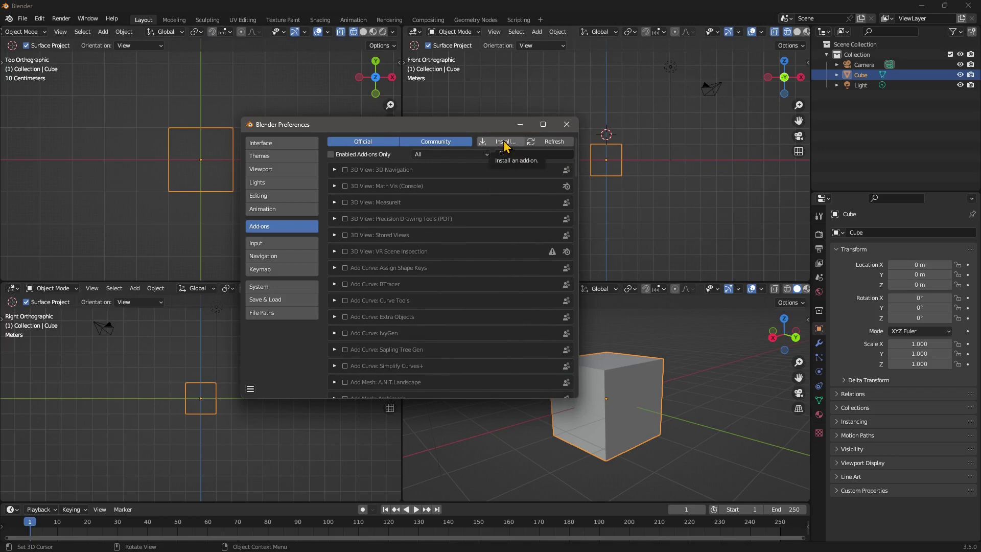
Step: Set the interface language to Italiano under Interface settings and close Preferences
click(270, 145)
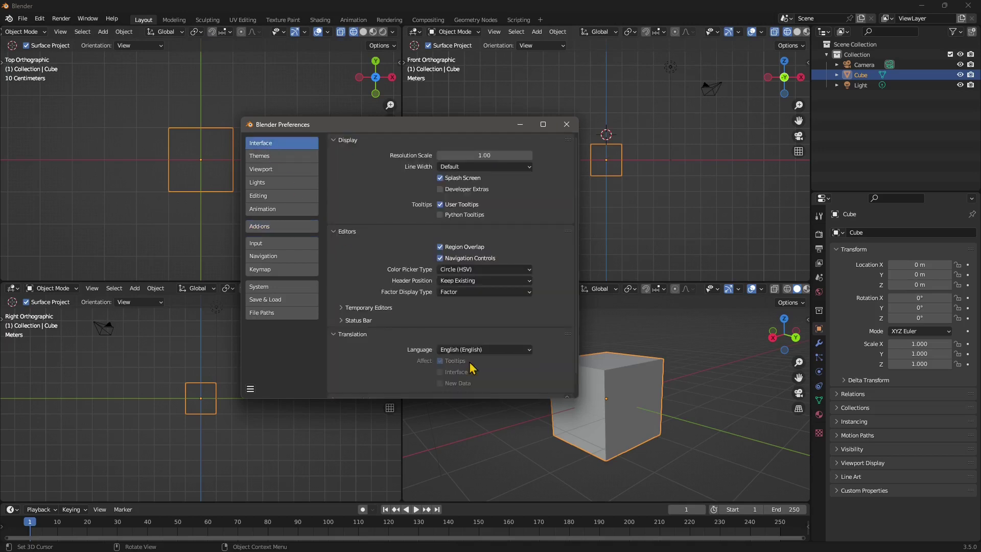
click(455, 351)
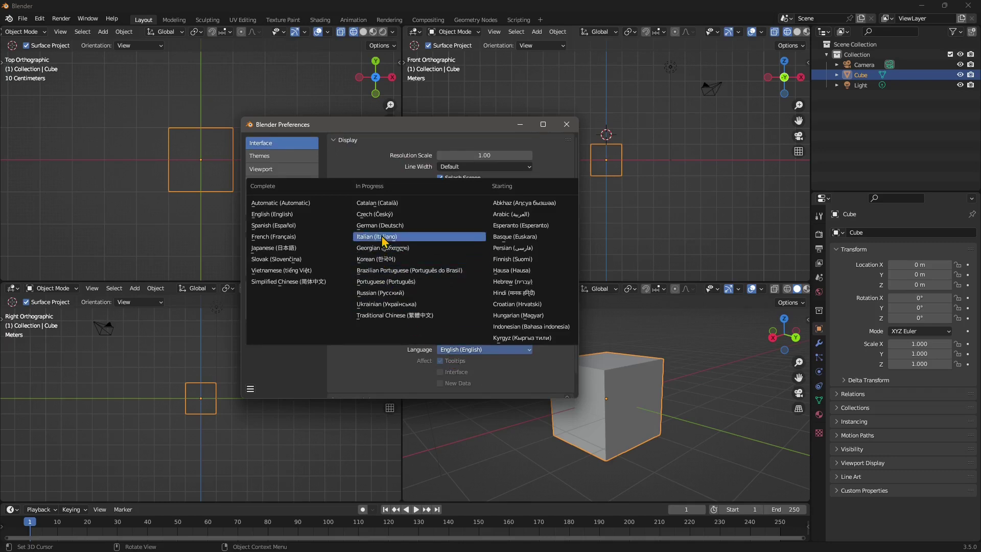
click(380, 236)
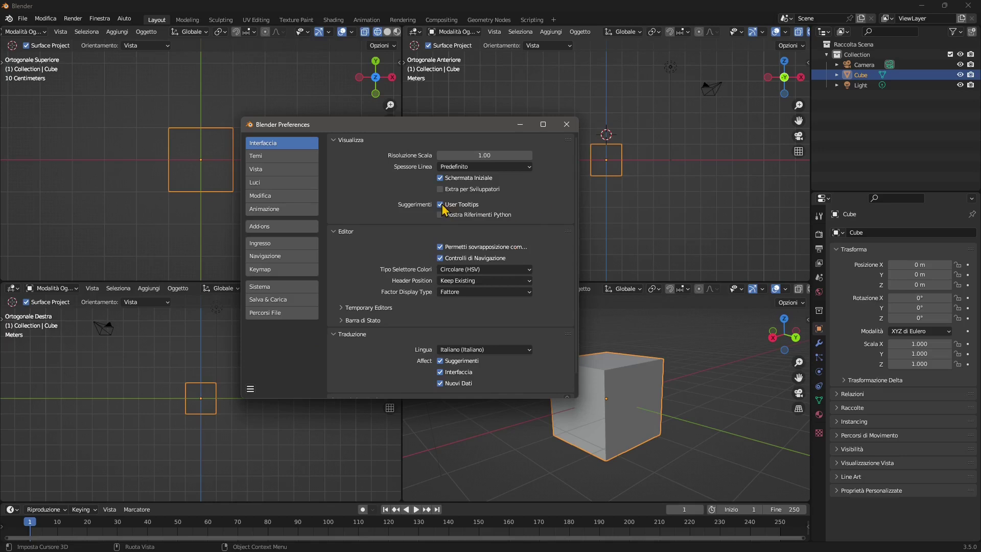
click(567, 124)
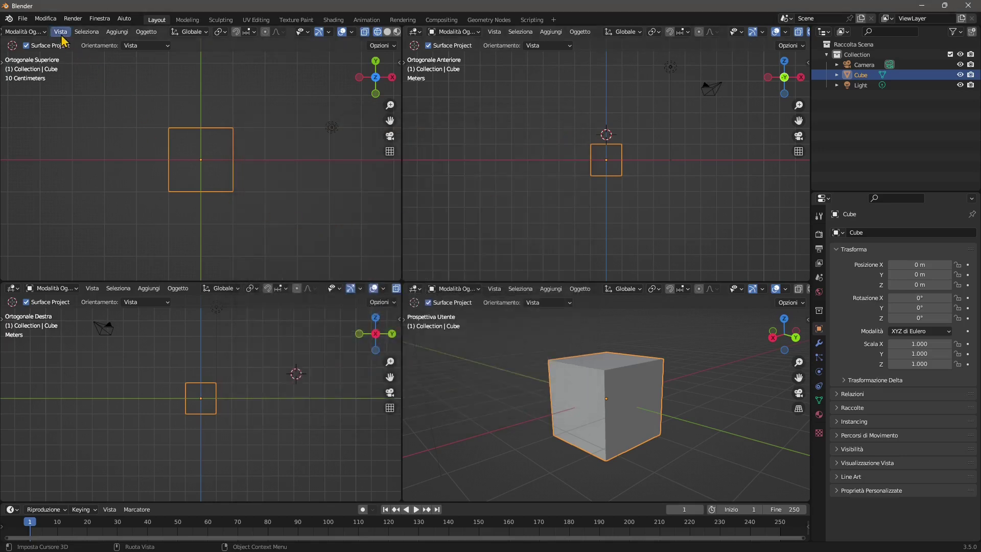
scroll(64, 33, up, 3)
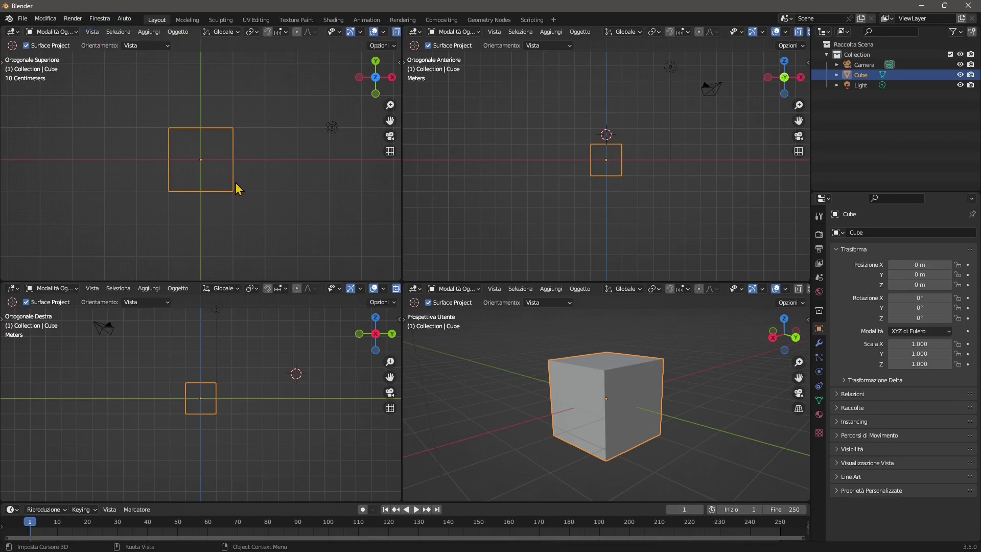
scroll(225, 394, up, 3)
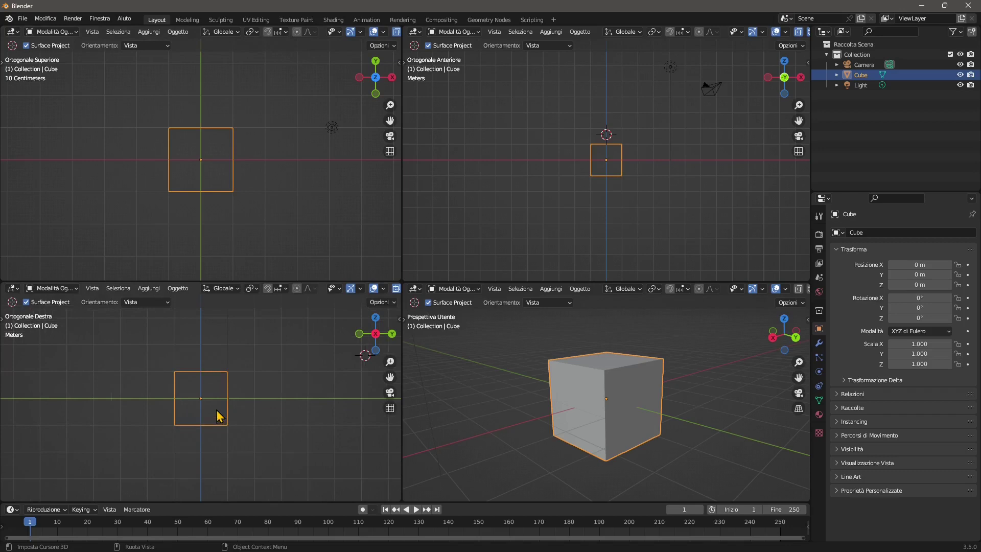